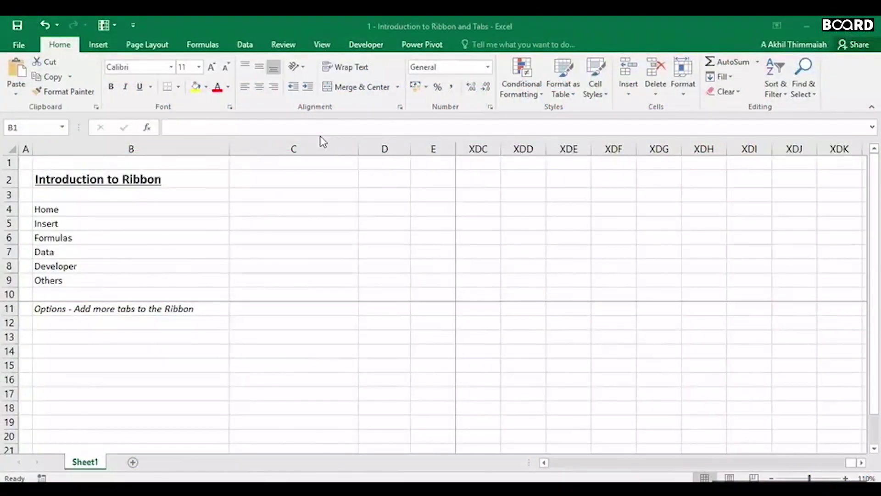
Examine the Power Pivot and Developer commands in the ribbon, and return to the Home commands
left_click(23, 162)
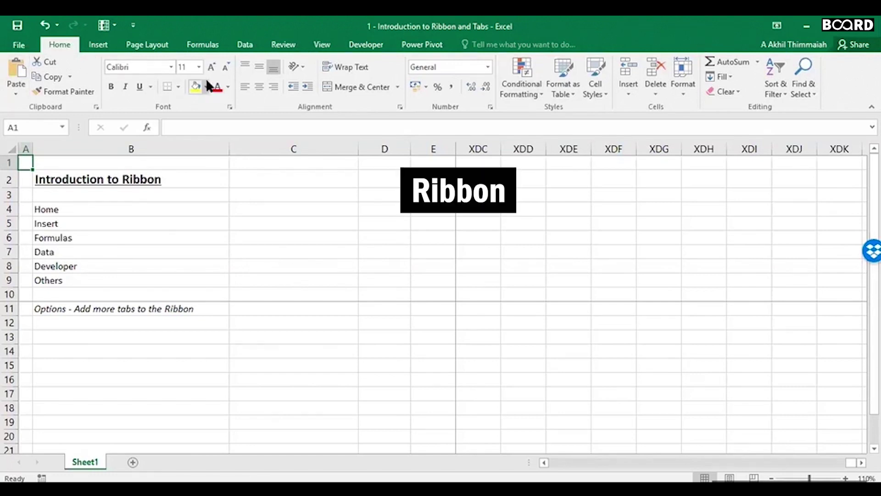
left_click(95, 178)
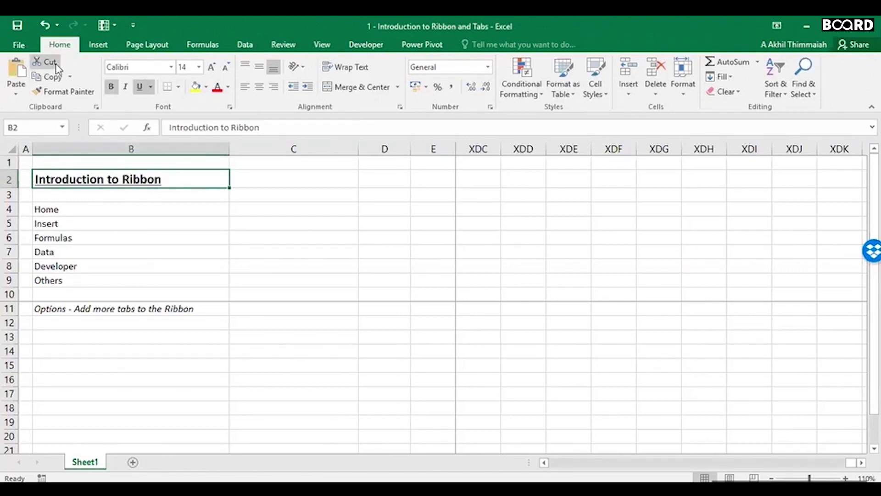
left_click(36, 92)
key("Escape")
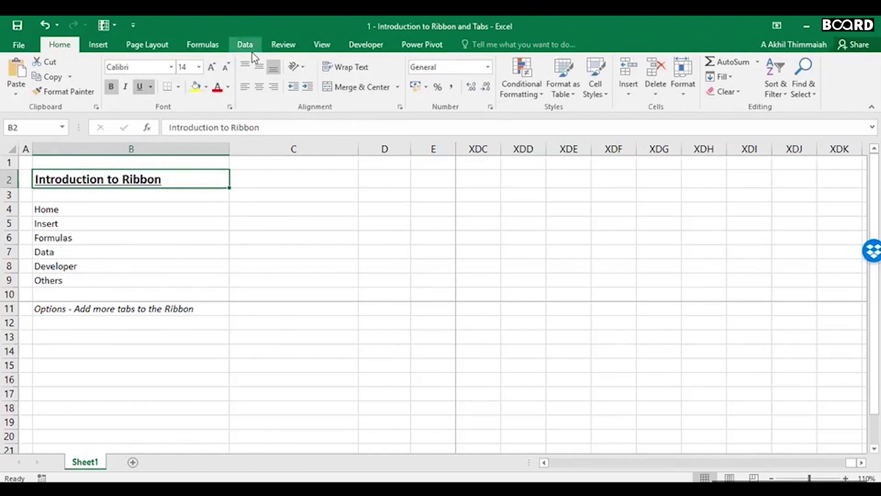
left_click(367, 46)
left_click(404, 46)
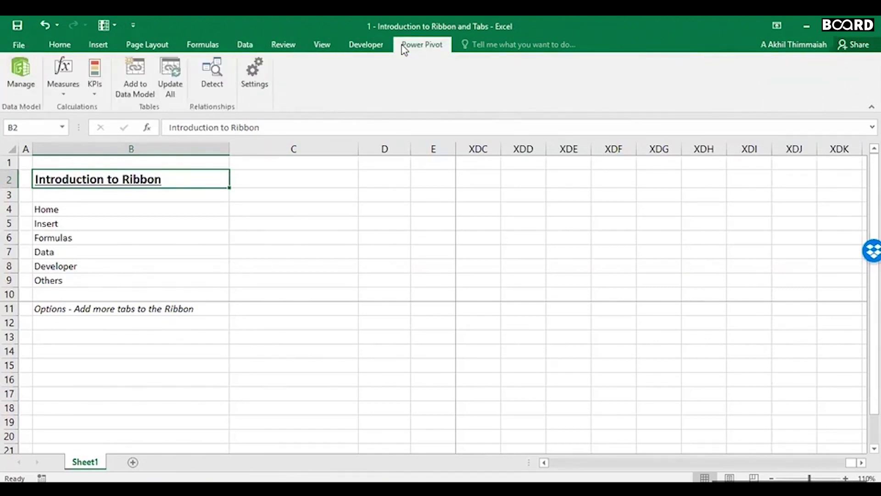
left_click(378, 46)
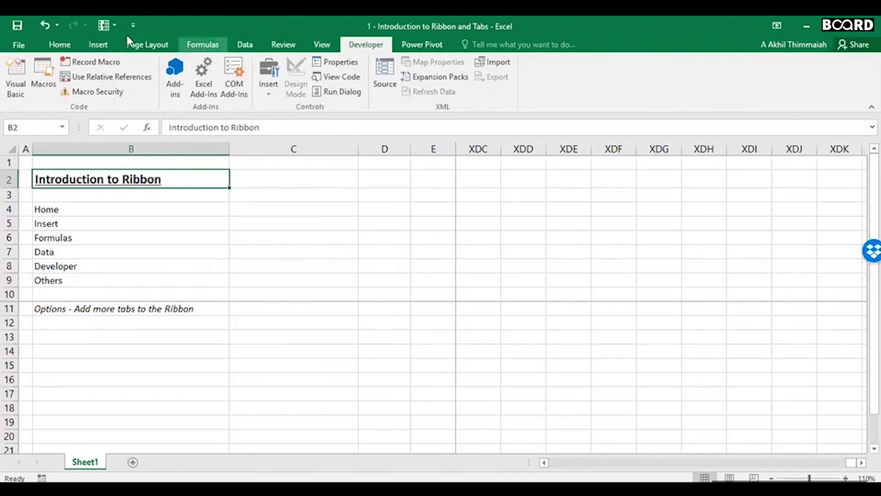
left_click(54, 46)
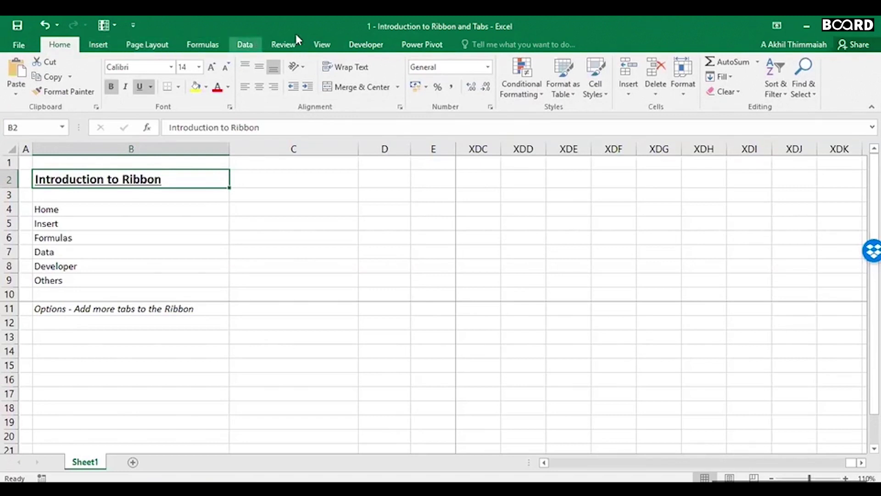
Fill the Home cell B4 with yellow, and replace that fill with white
left_click(54, 212)
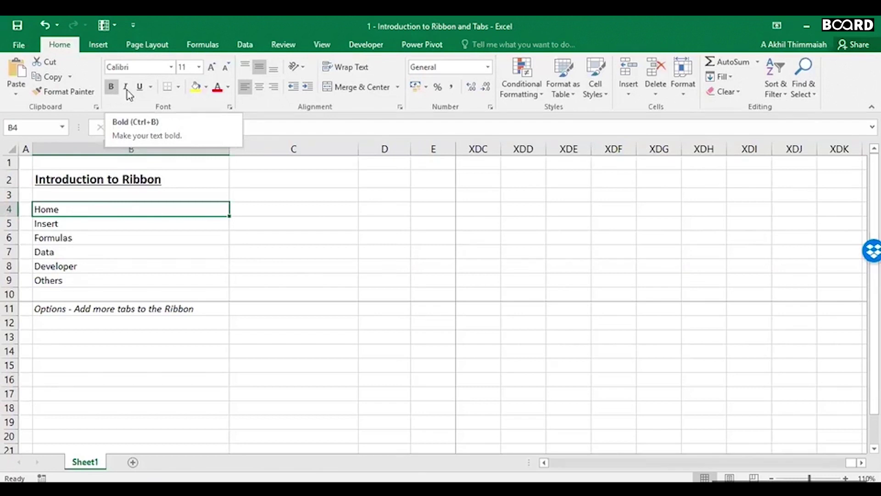
left_click(194, 87)
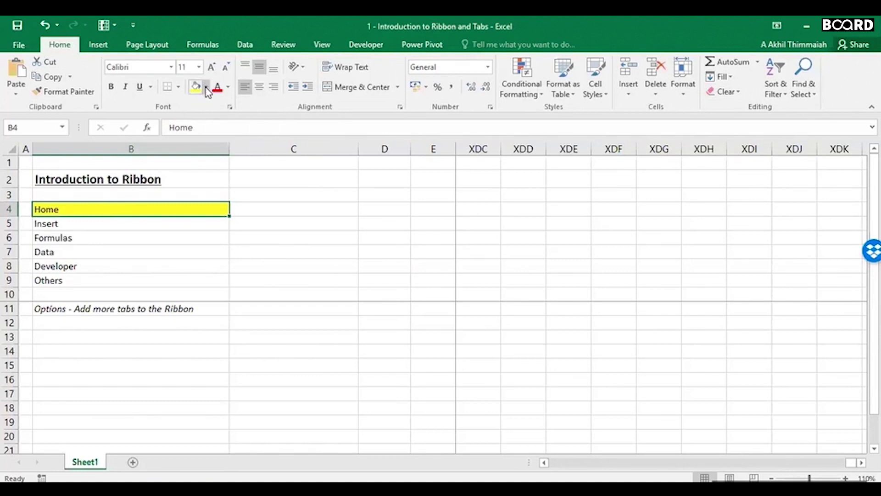
left_click(206, 87)
left_click(196, 116)
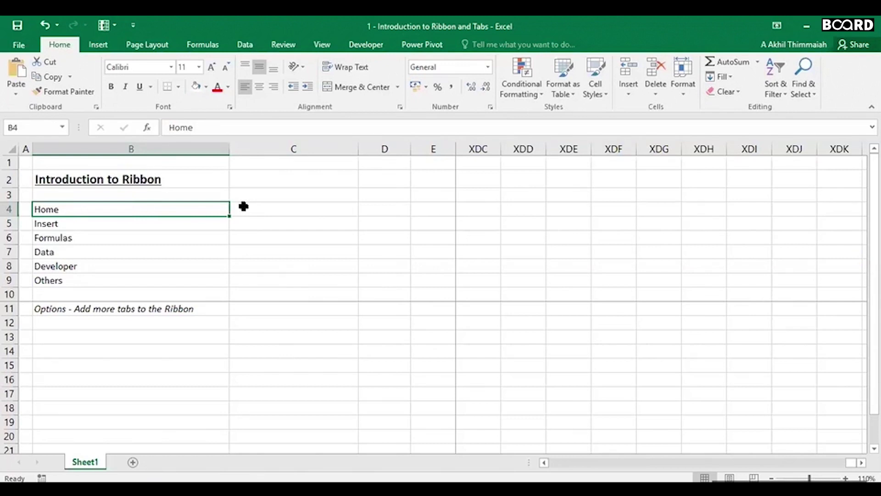
left_click(244, 208)
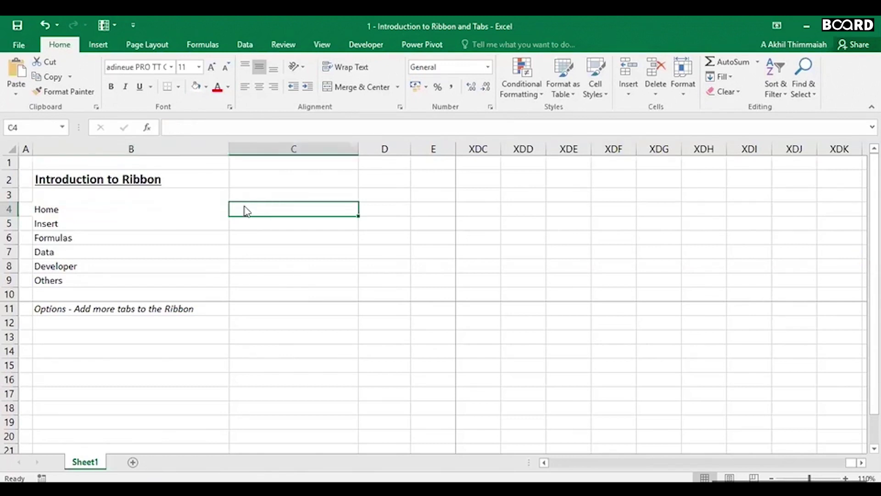
Hide the worksheet gridlines, and show them again
left_click(149, 204)
key("alt")
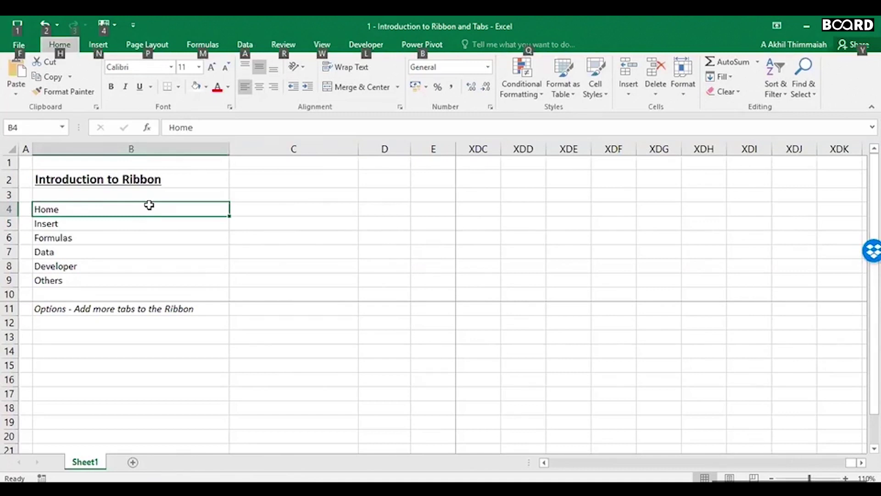
key("w")
key("v")
key("g")
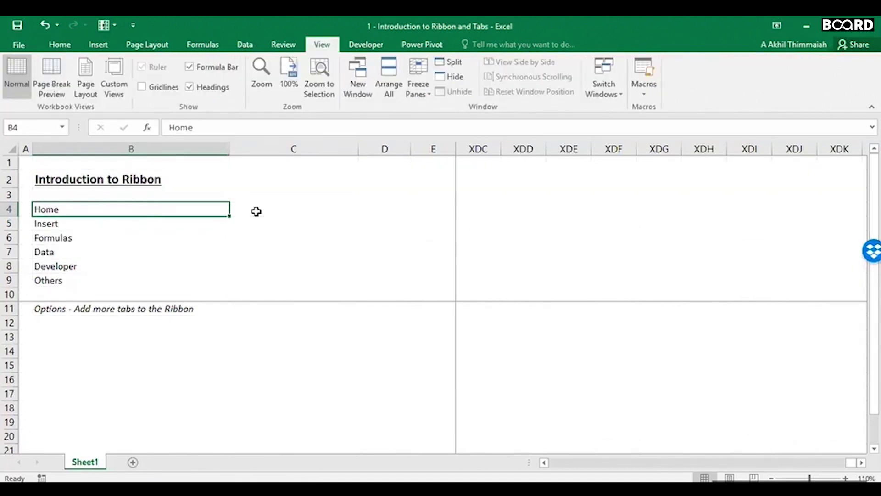
key("alt+w")
key("v")
key("g")
key("Right")
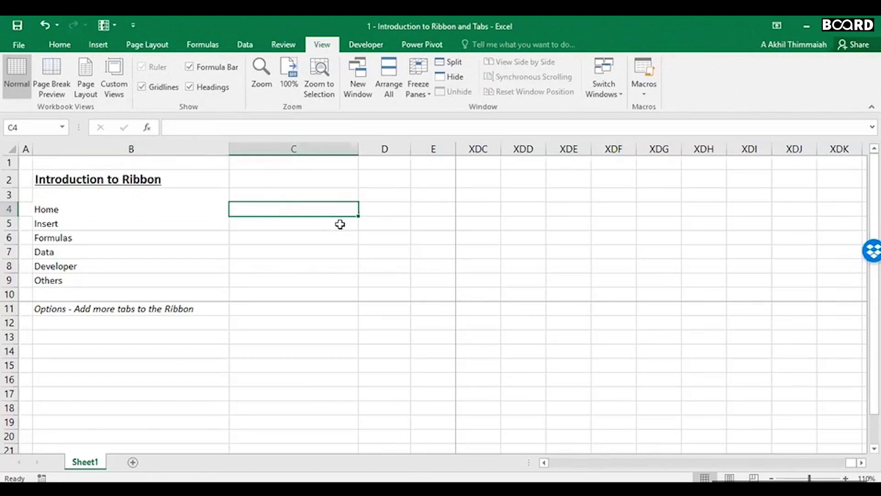
key("Home")
key("Right")
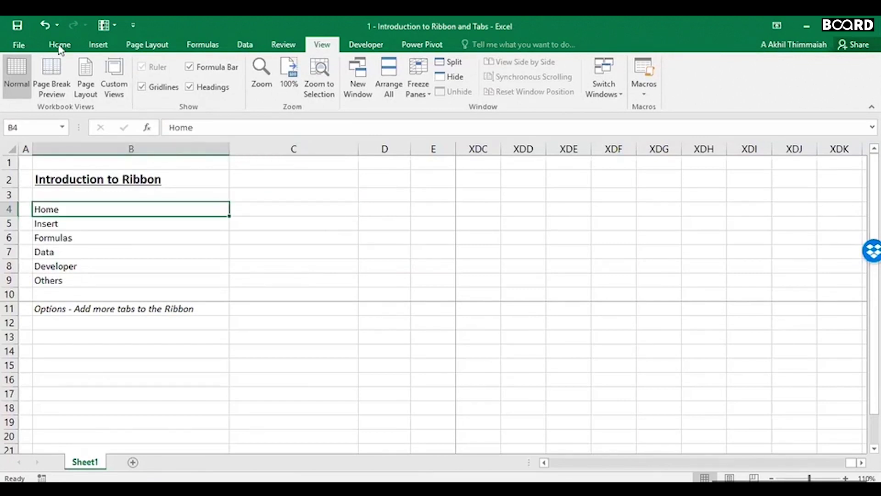
Examine the number formats available for cell C4, including the categories in the Format Cells dialog, without applying any
key("alt+h")
key("Right")
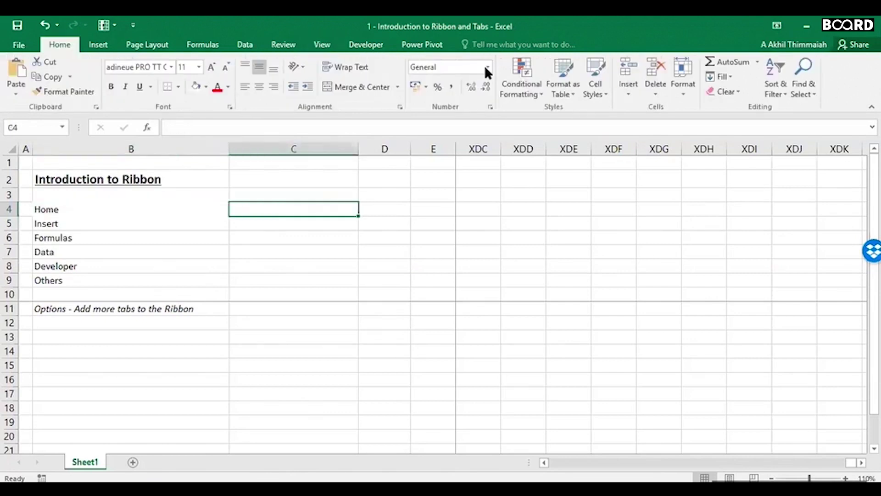
key("Left")
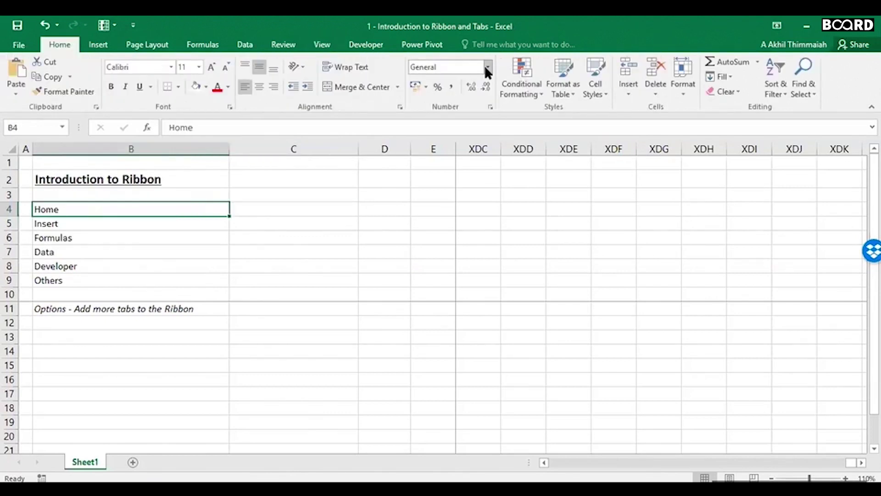
left_click(485, 68)
left_click(486, 68)
key("Right")
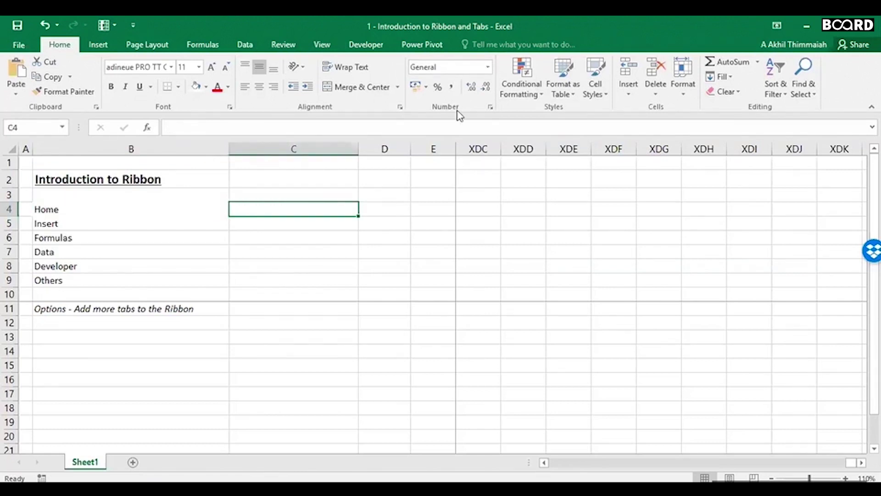
left_click(489, 67)
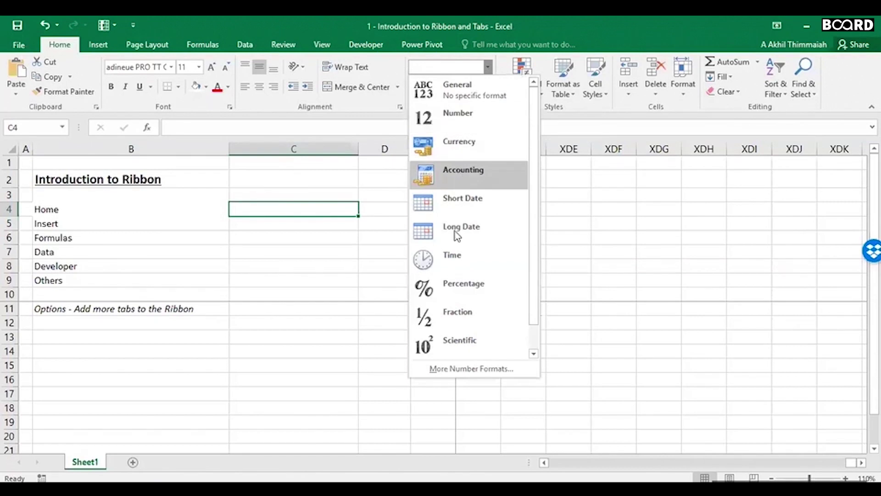
left_click(461, 368)
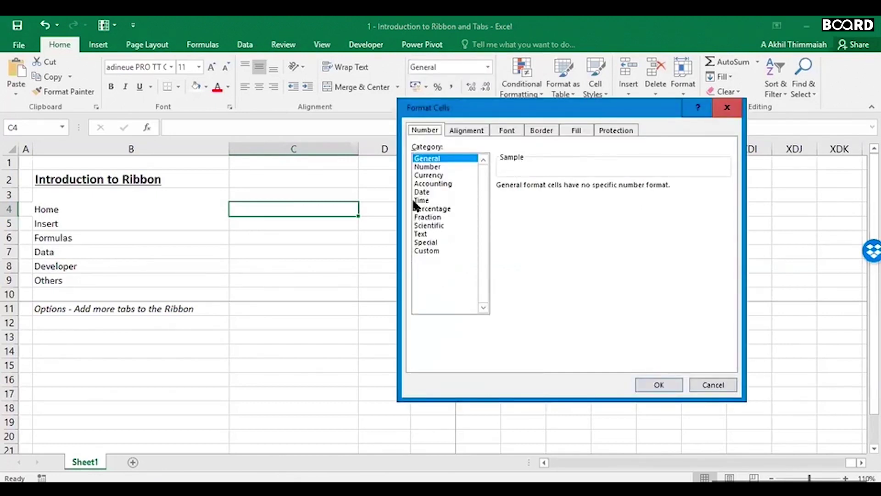
left_click(729, 109)
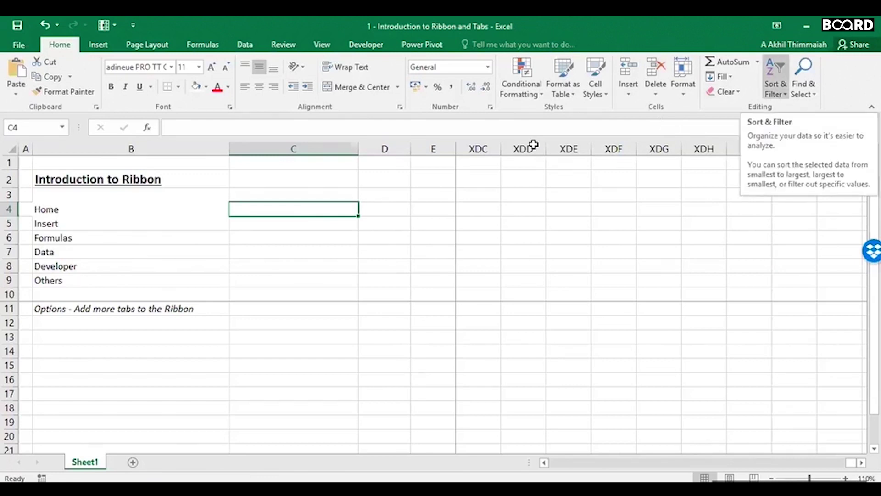
Insert a new sheet column at column D and narrow it to a width of about 12.43
left_click(433, 162)
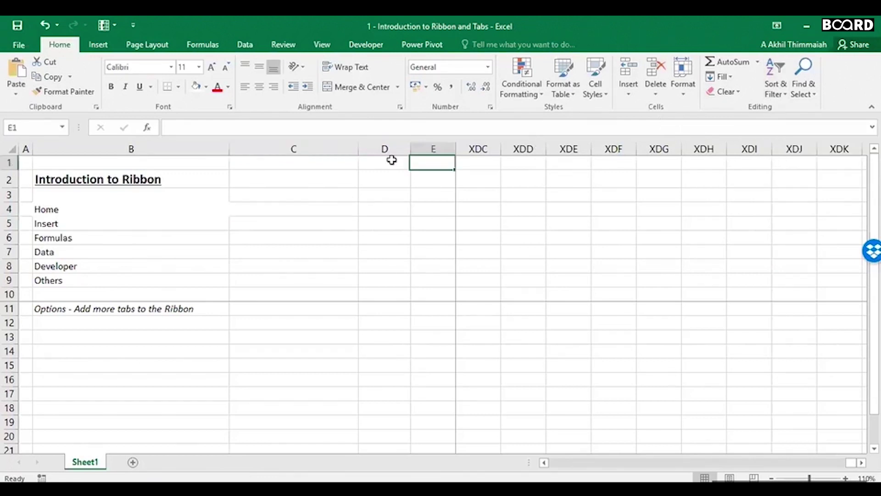
left_click(392, 162)
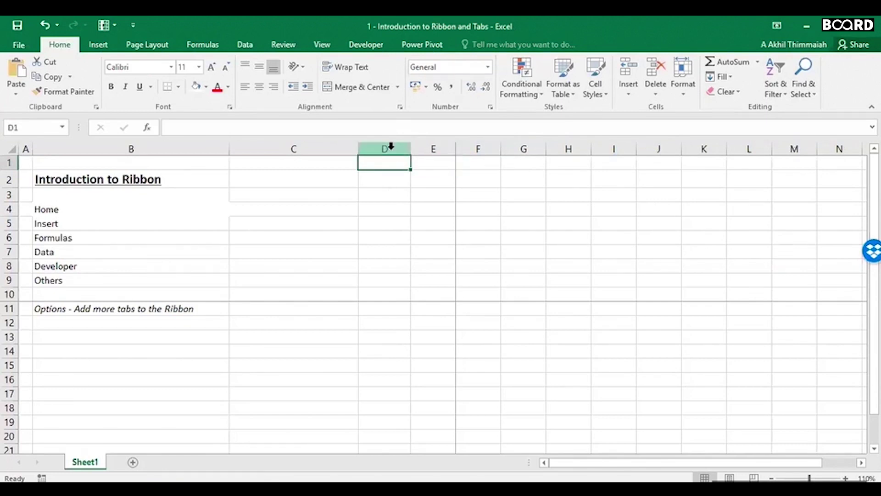
left_click(628, 94)
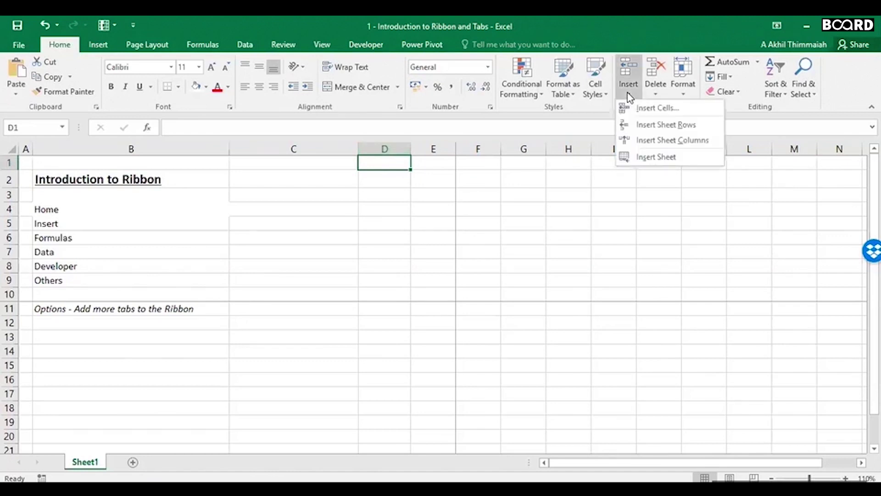
left_click(647, 138)
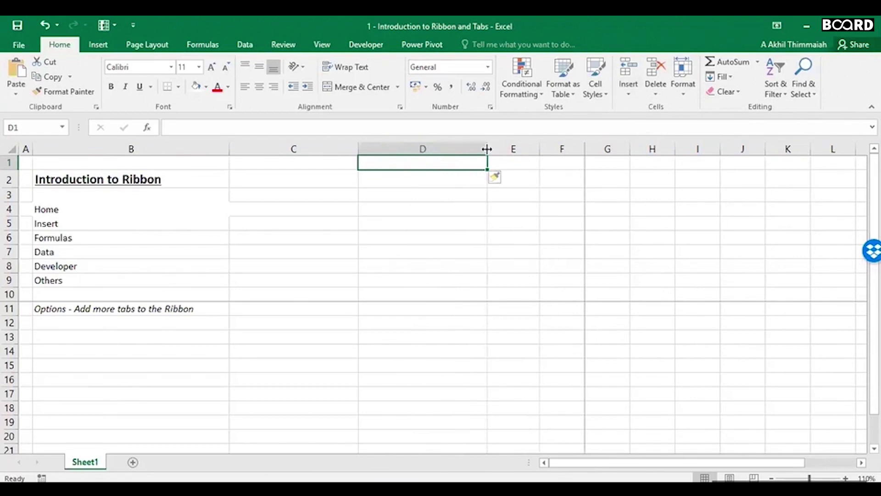
left_click_drag(486, 149, 423, 148)
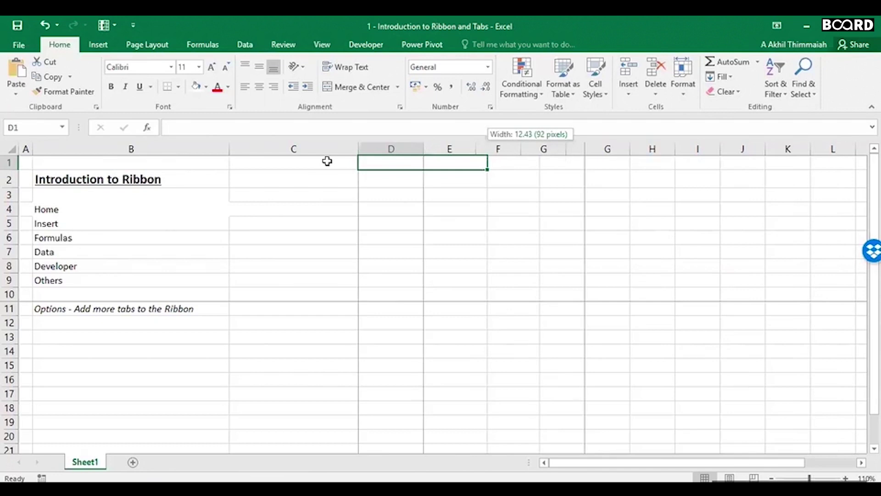
left_click(327, 161)
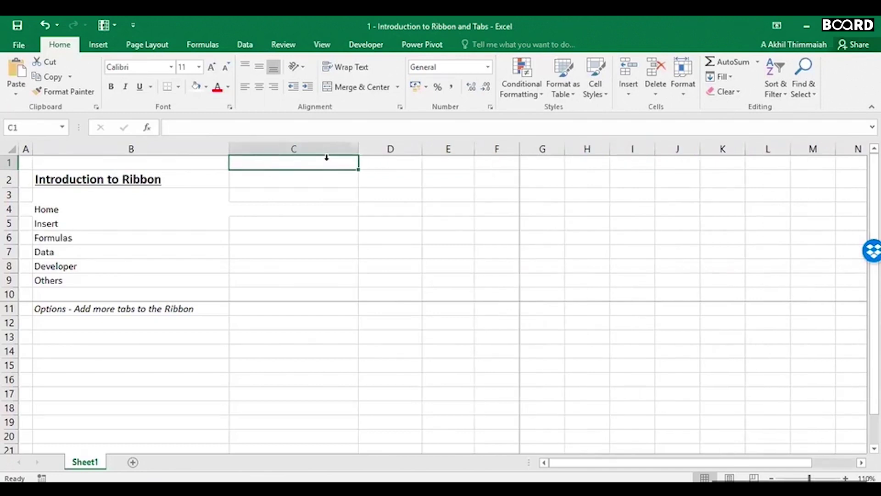
View the workbook info and the available Save As locations, and return to the worksheet without saving
left_click(30, 49)
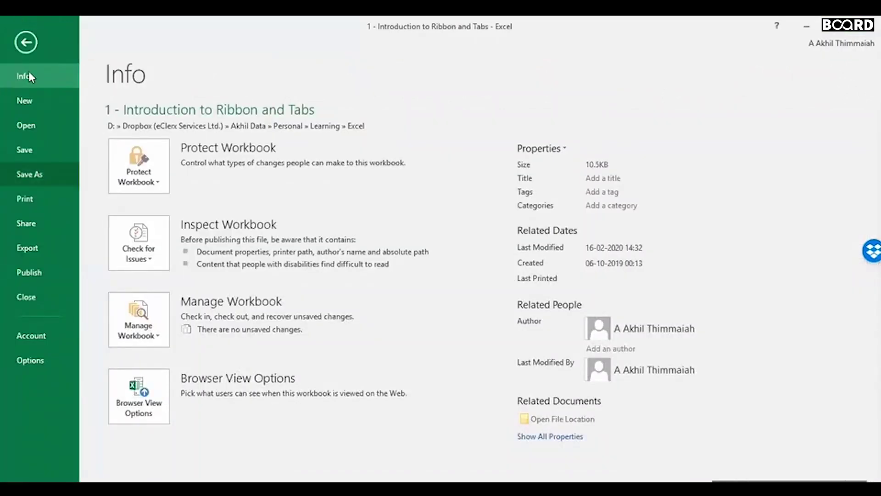
left_click(32, 178)
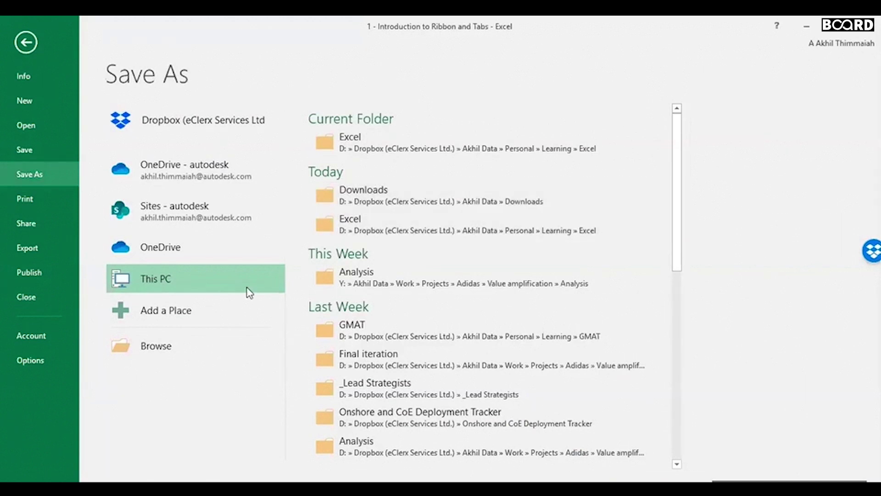
left_click(31, 40)
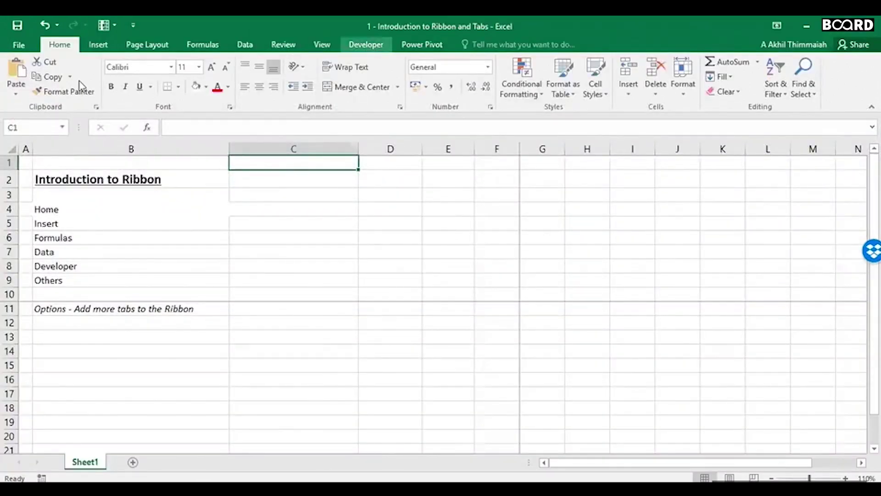
Open the COM Add-ins manager from the Excel Options to view the available add-ins, and close it without changes
left_click(20, 46)
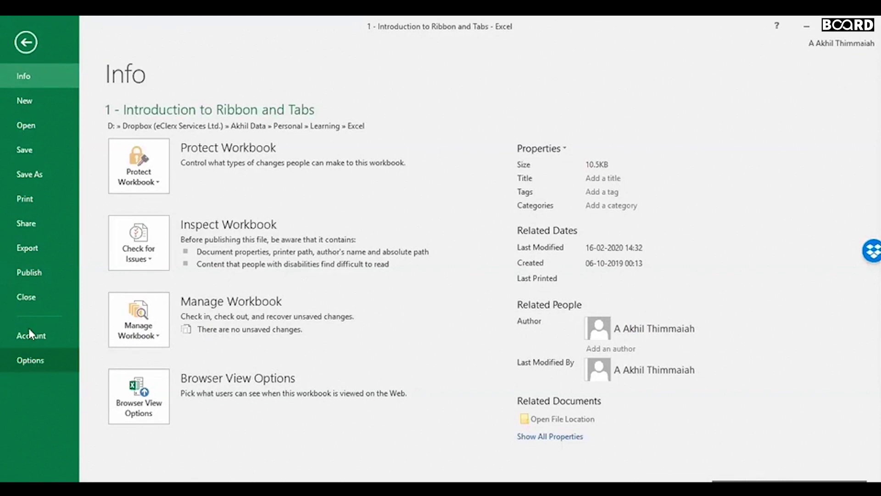
left_click(29, 360)
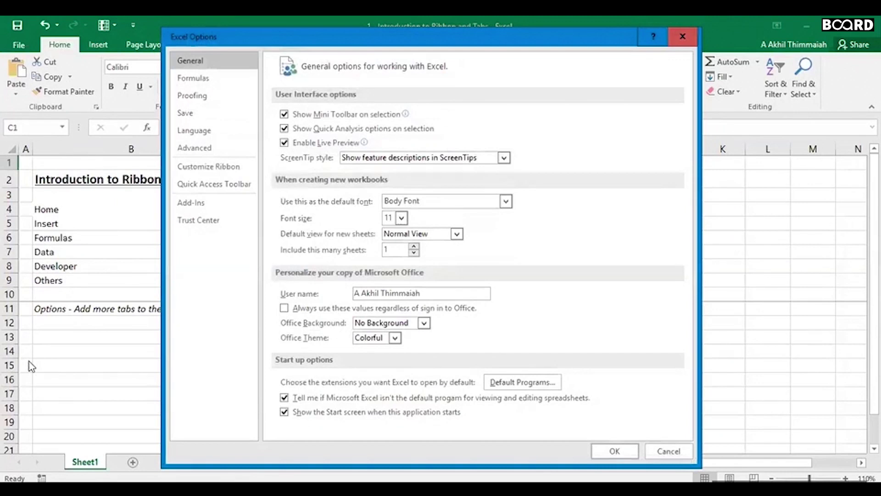
left_click(189, 203)
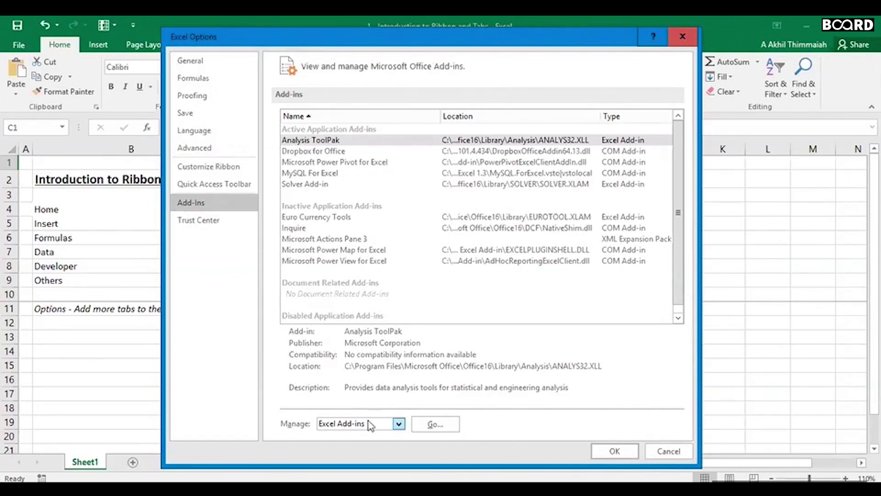
left_click(399, 422)
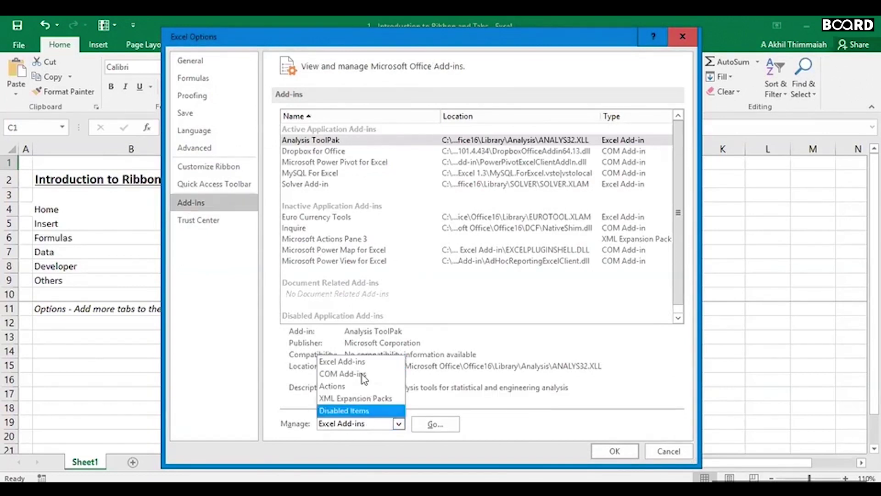
left_click(356, 372)
left_click(433, 426)
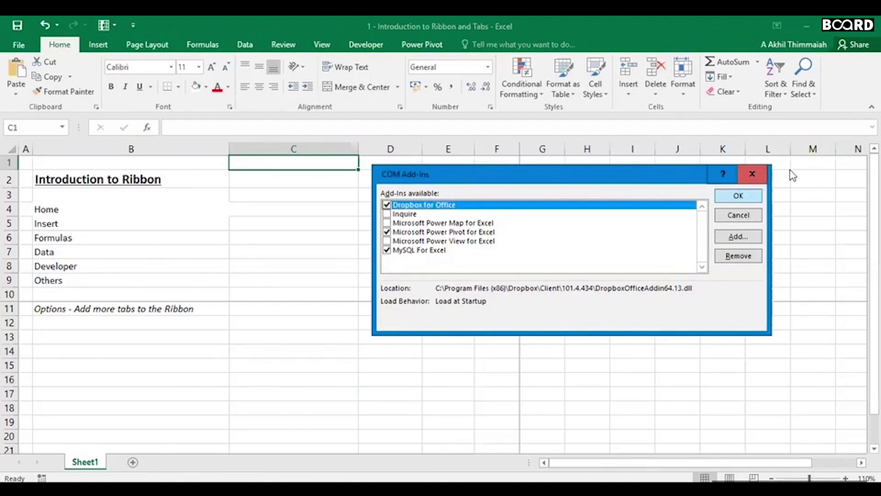
left_click(754, 174)
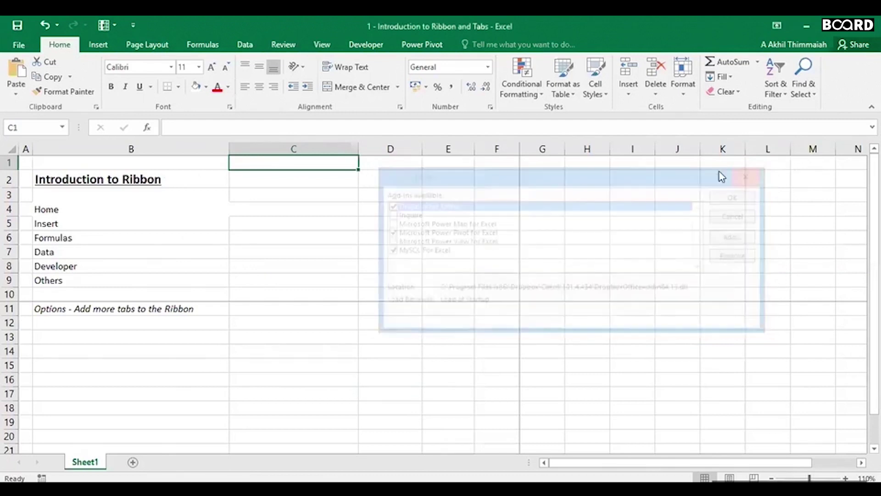
View the Customize Ribbon page of the Excel Options, including the list of main tabs, and close it without changes
left_click(19, 44)
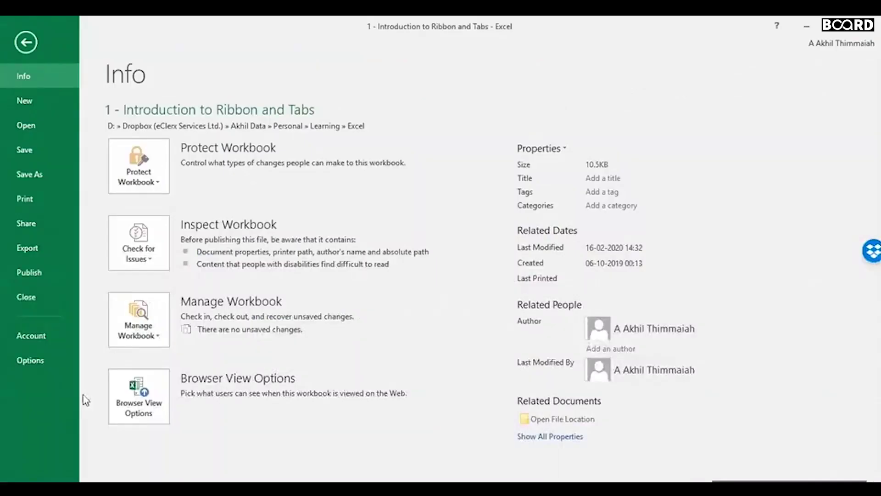
left_click(43, 364)
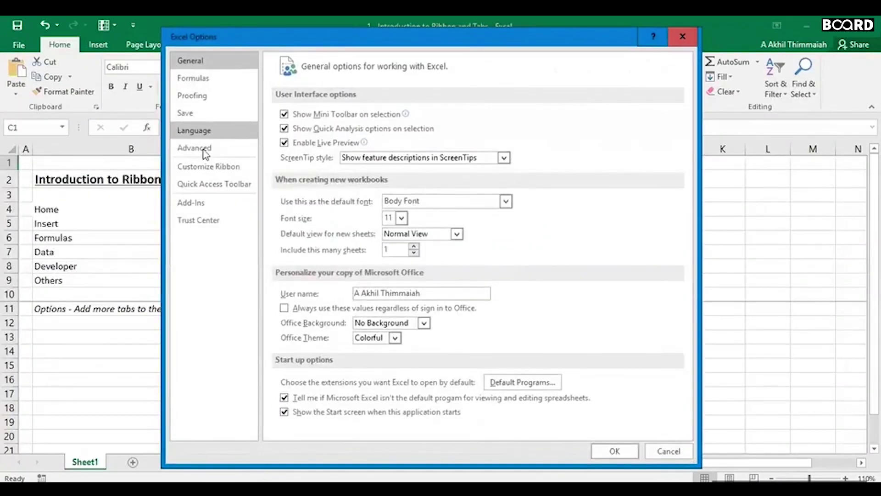
left_click(205, 167)
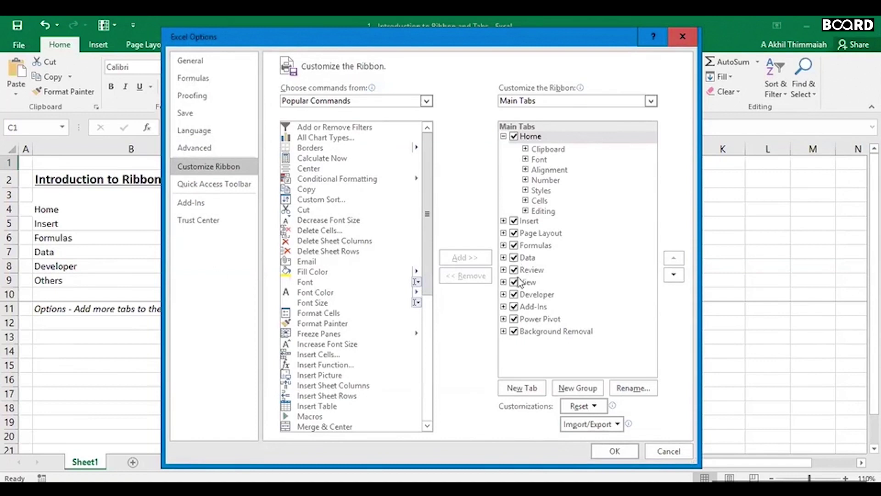
left_click(616, 429)
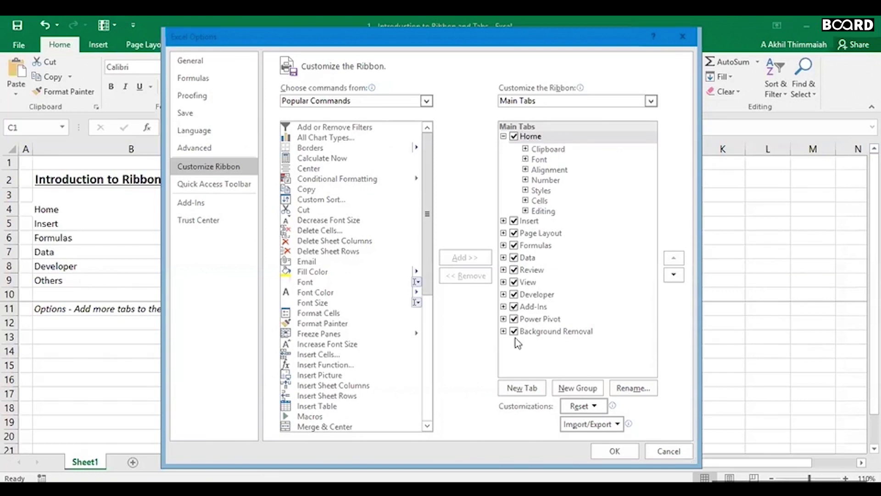
left_click(683, 36)
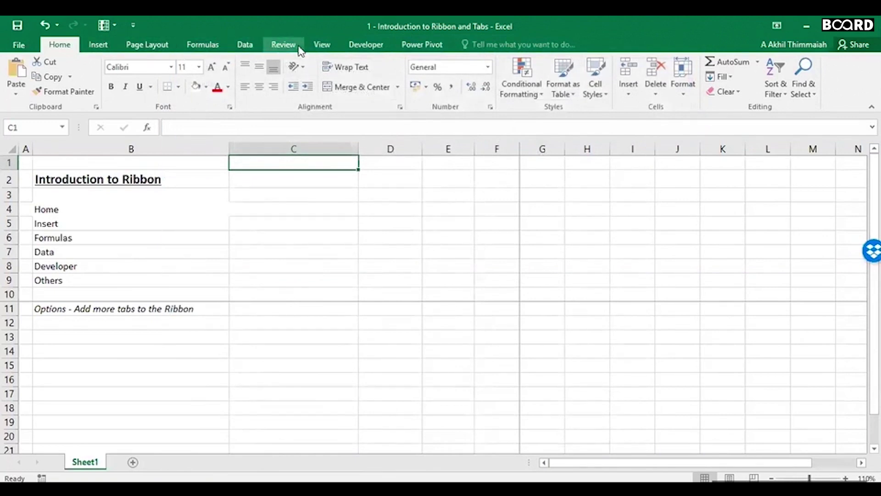
View the Developer commands, and return to the Home commands with cell B5 selected
left_click(350, 46)
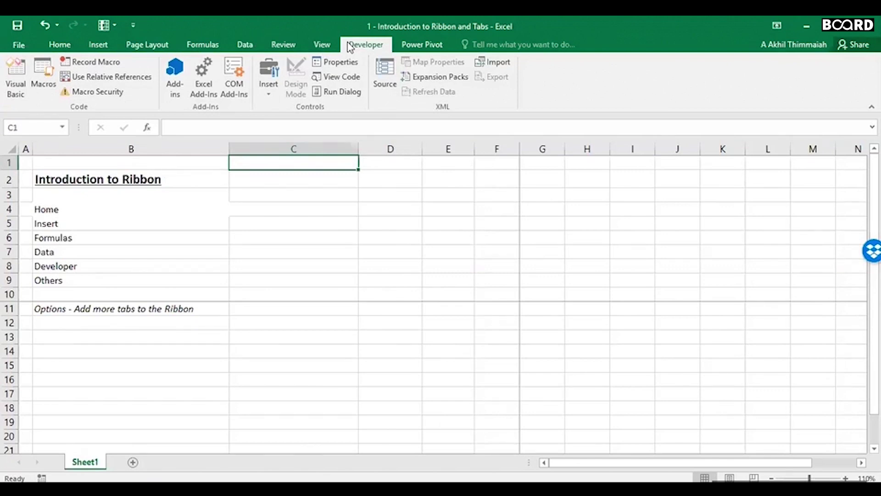
left_click(59, 45)
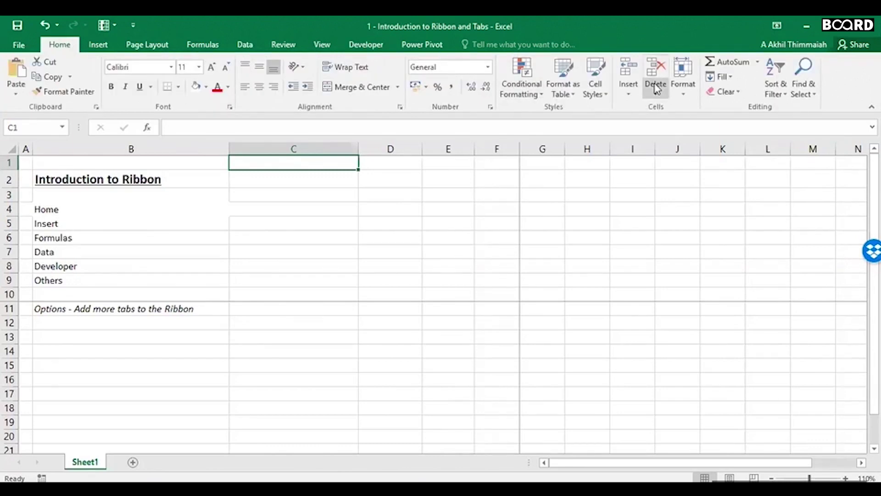
key("Left")
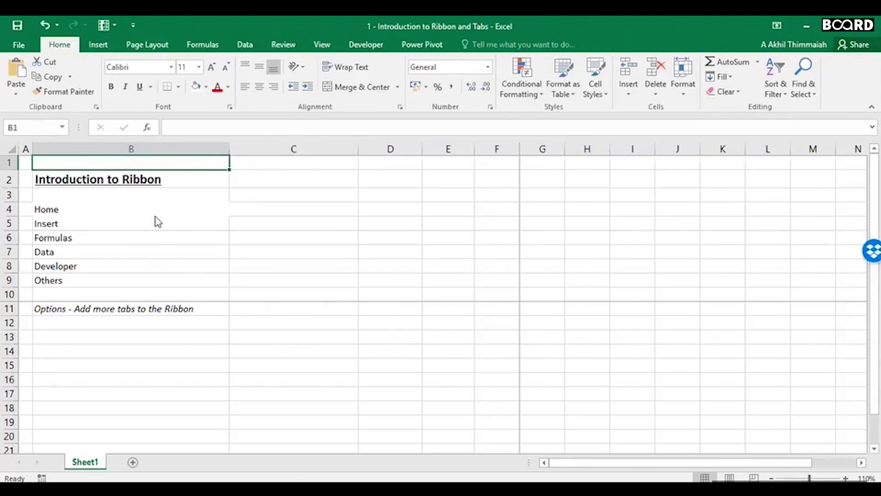
left_click(59, 223)
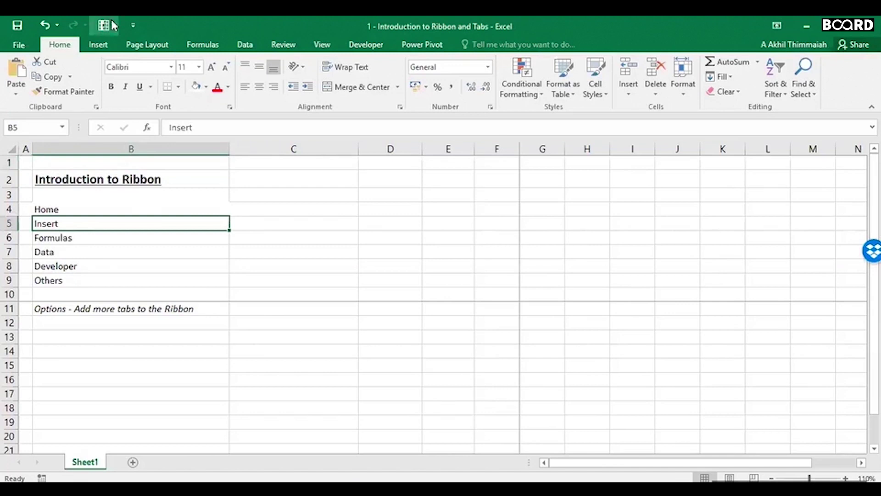
Try a text box spanning columns C to E beside the ribbon list, enter "asdf;lkj" in it, and delete it
left_click(103, 47)
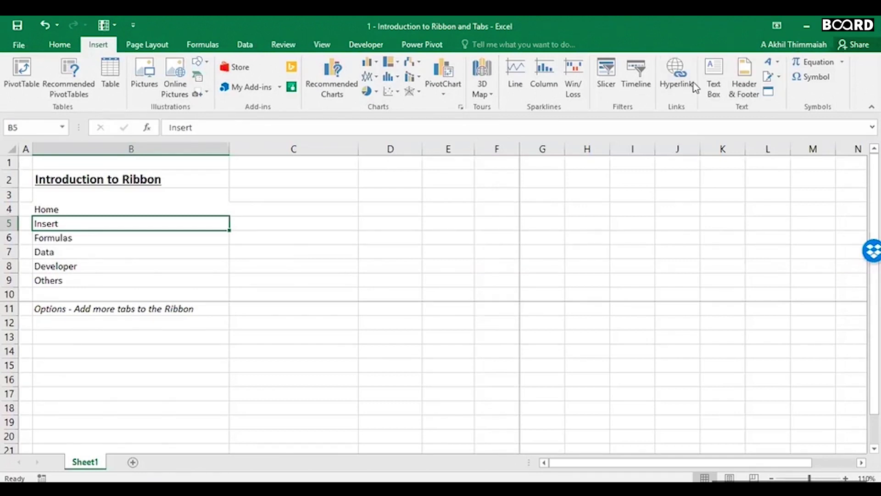
left_click(713, 80)
left_click_drag(297, 185, 471, 244)
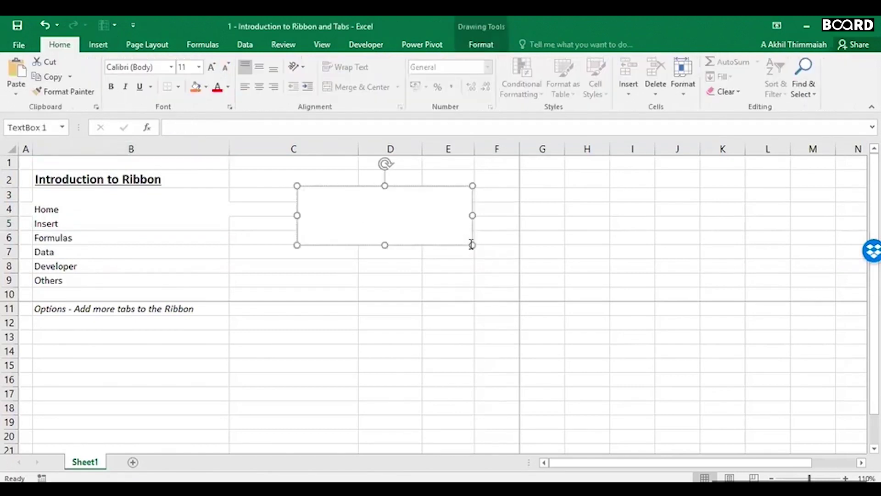
type("asdf;lkj")
left_click(427, 187)
key("Delete")
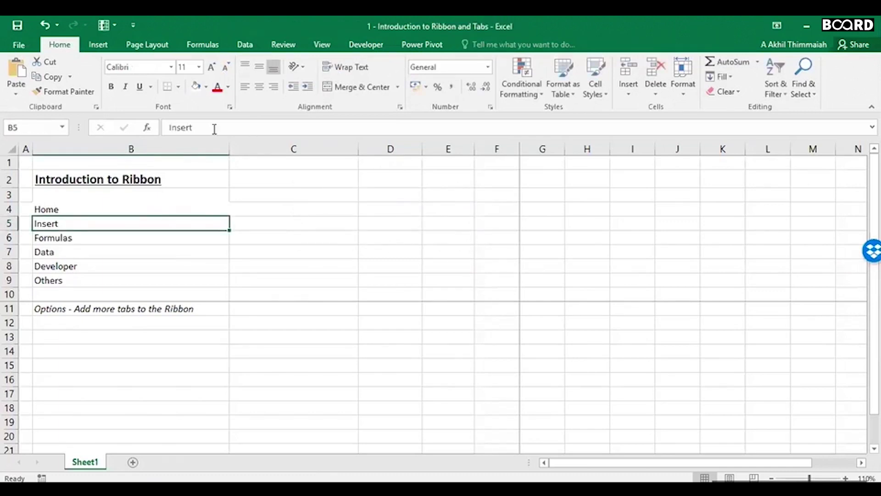
Examine the Page Layout, Formulas and Data commands on the ribbon
left_click(154, 46)
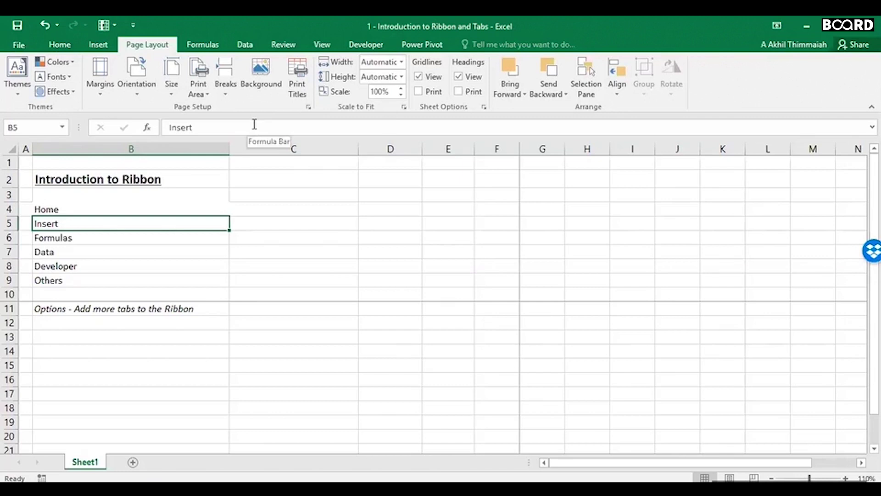
left_click(204, 42)
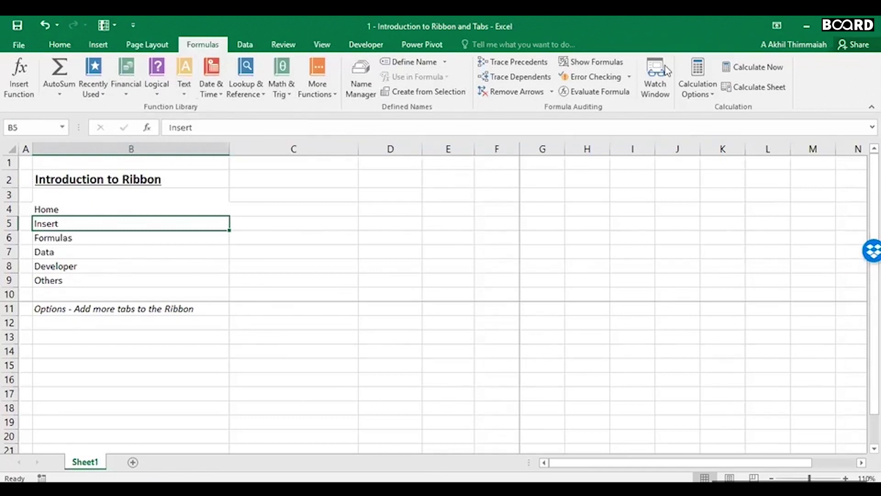
left_click(254, 46)
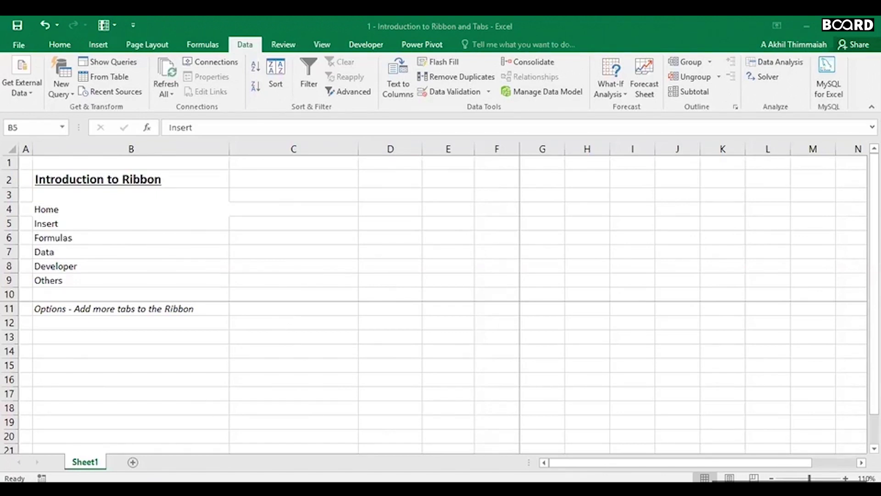
Switch to File Explorer and open the Autodesk folder inside Work > Projects
key("alt+Tab")
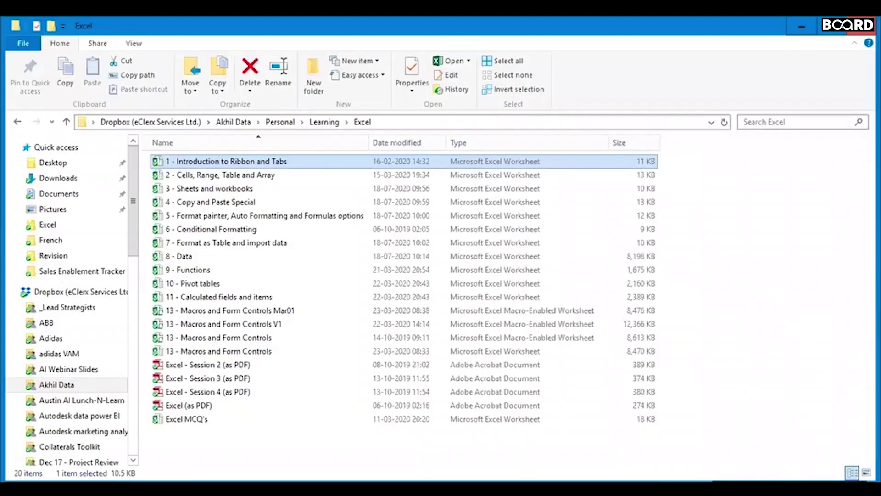
left_click(234, 123)
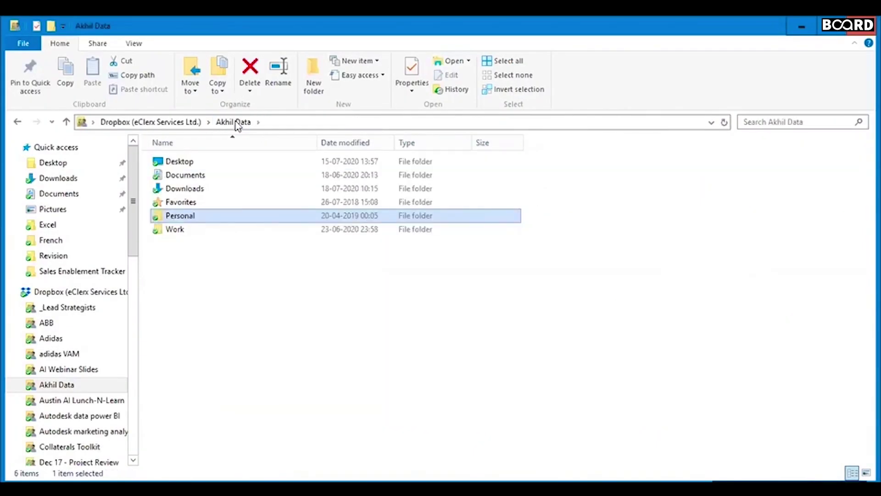
double_click(176, 229)
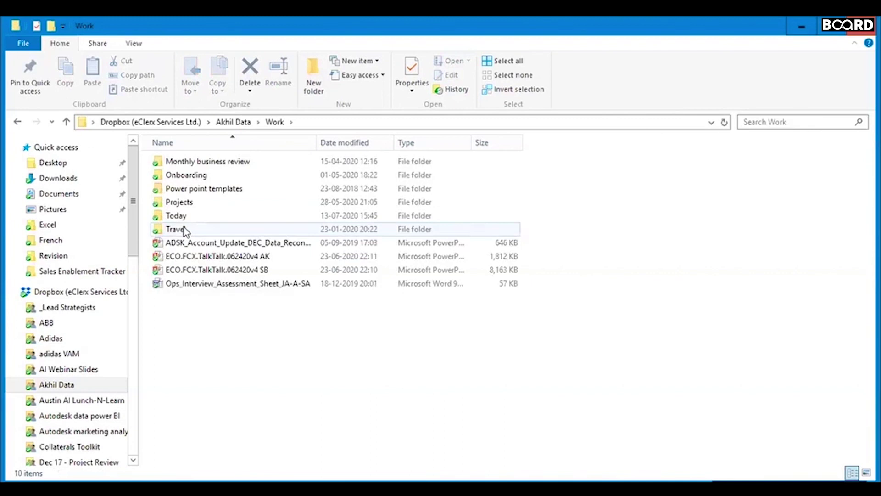
double_click(179, 202)
type("au")
key("Return")
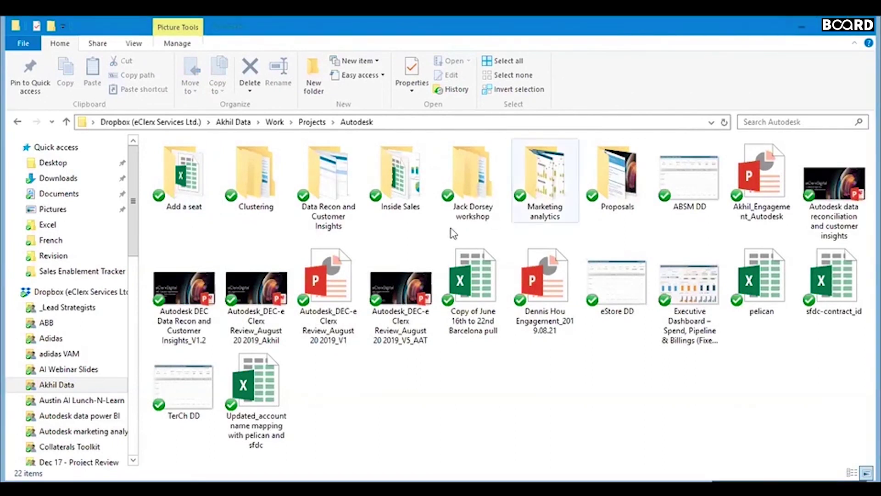
Open the workbook Inside Sales Dashboard_Revised_FY20Q1 FW11 from Inside Sales > Inside Sales Dashboard > Power Pivot version > Final Dashboards
double_click(399, 161)
double_click(225, 202)
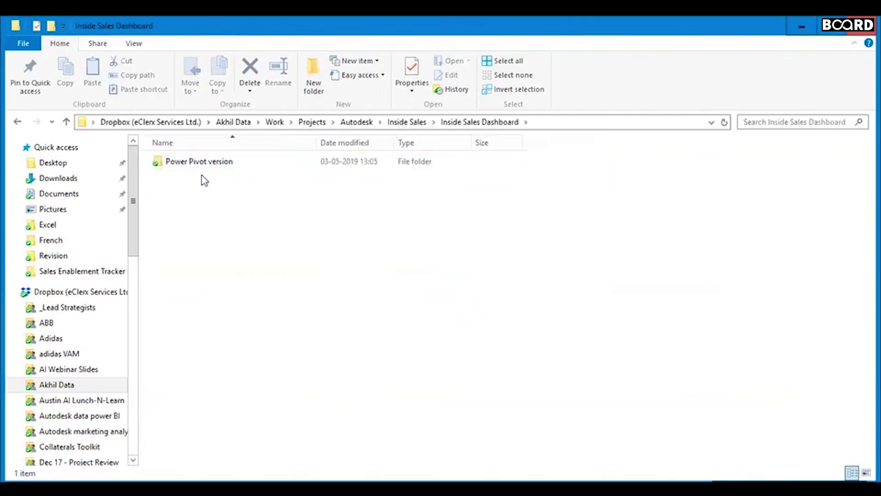
double_click(200, 164)
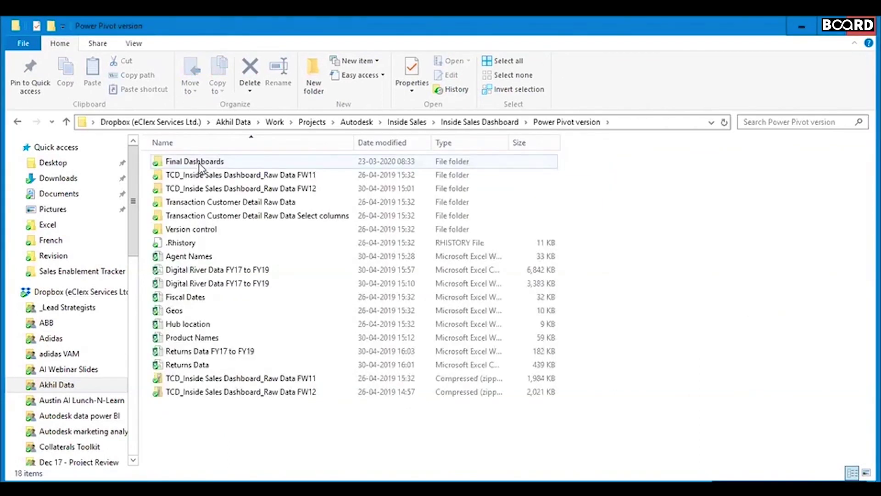
double_click(199, 163)
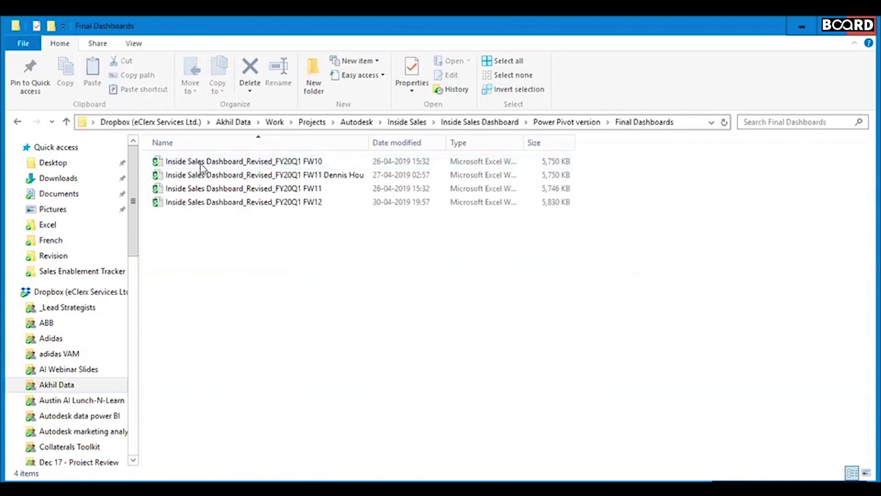
double_click(254, 189)
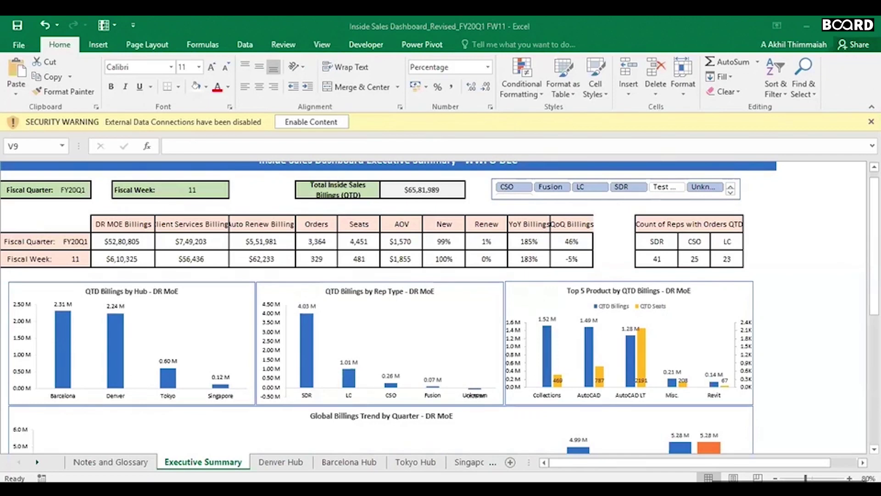
Set the Fiscal Week in cell F4 of the Executive Summary sheet to 9
scroll(436, 303, "up", 1)
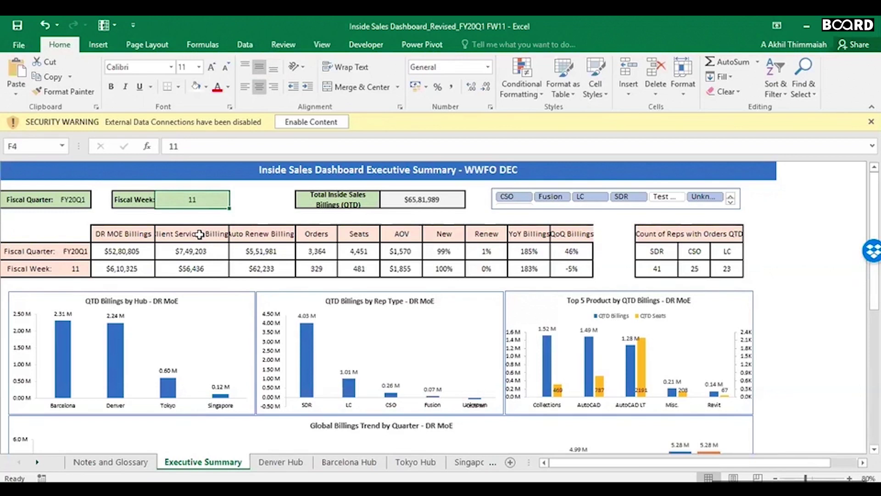
type("9")
key("Return")
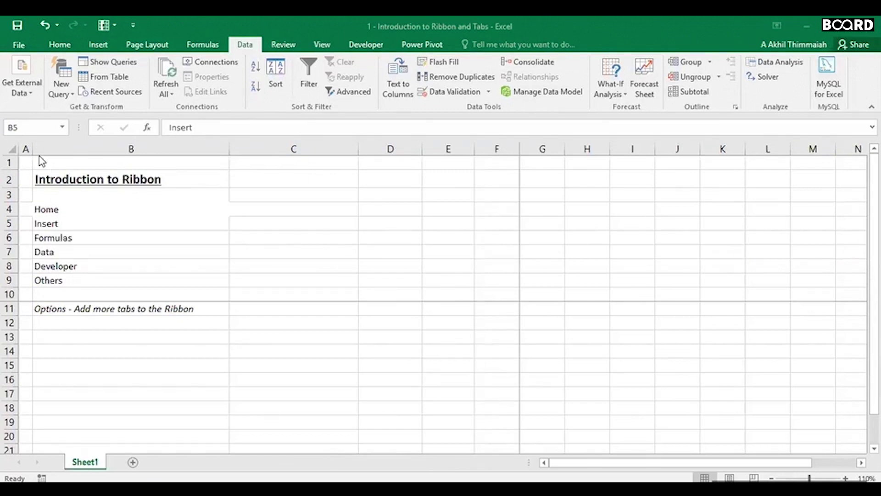
In the Introduction to Ribbon and Tabs workbook, select the note in cell B11 and open the Customize Ribbon page of the Excel Options
left_click(26, 163)
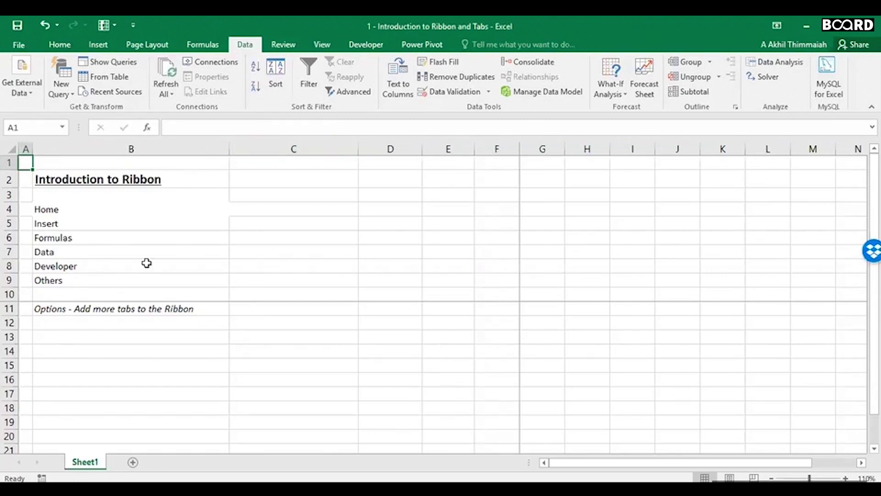
left_click(75, 306)
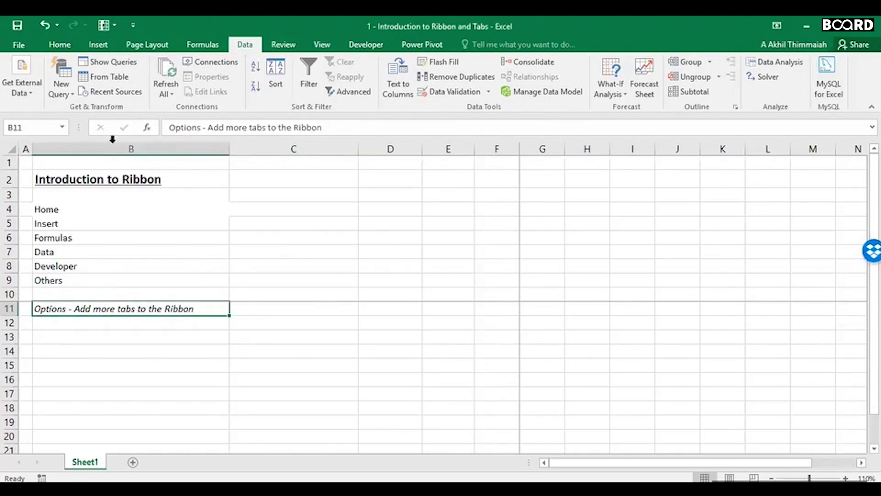
left_click(22, 45)
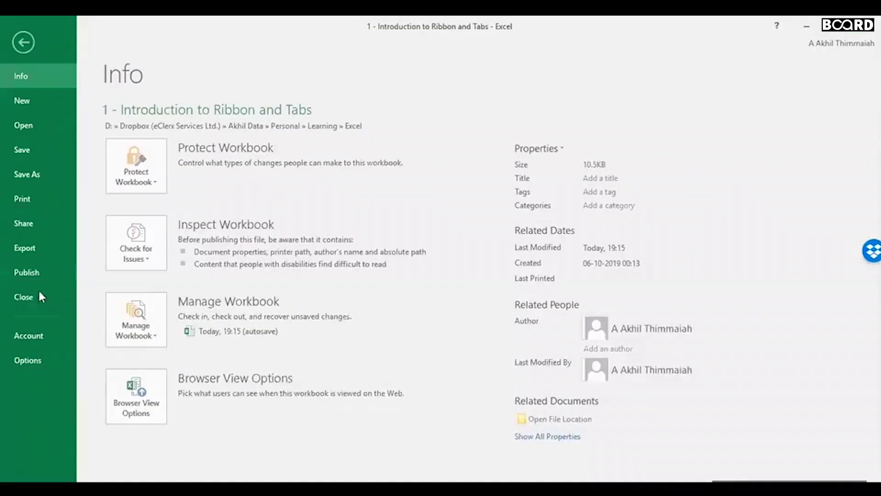
left_click(30, 360)
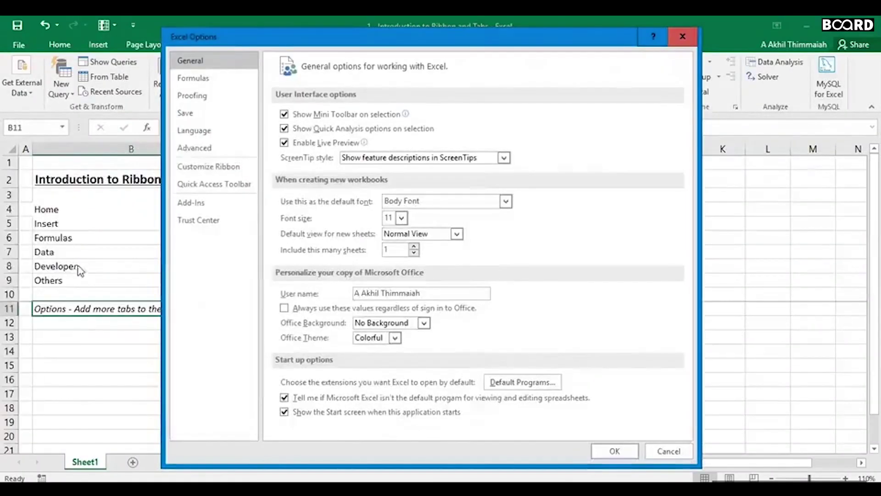
left_click(197, 170)
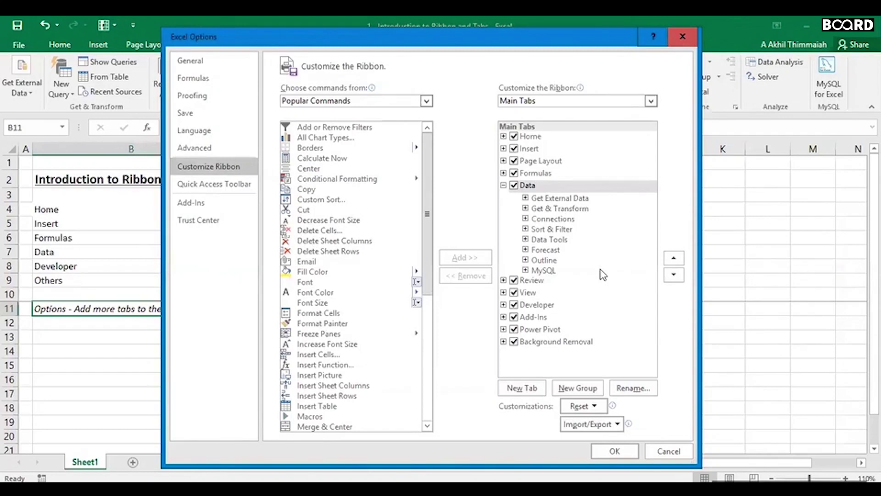
Try disabling the Review and View tabs in the main tabs list and re-enable both
left_click(515, 281)
left_click(515, 292)
left_click(523, 280)
left_click(514, 293)
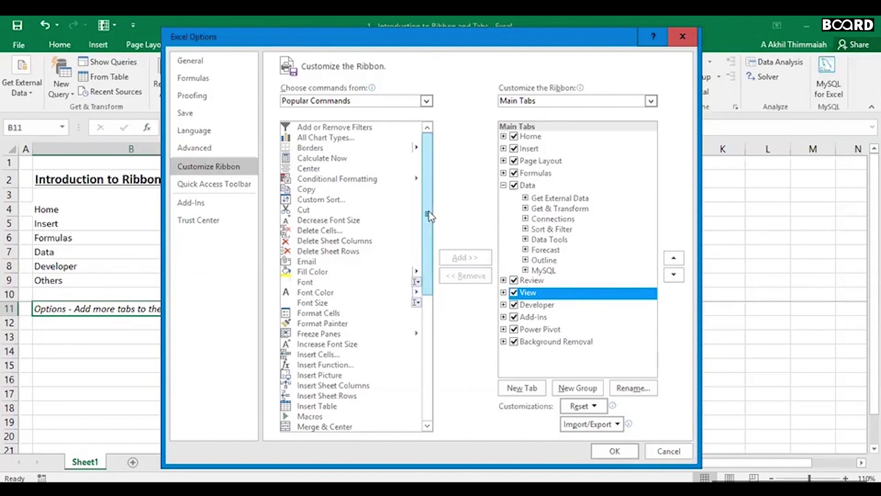
Select Name Manager among the popular commands that can be added to the ribbon
left_click_drag(431, 238, 437, 364)
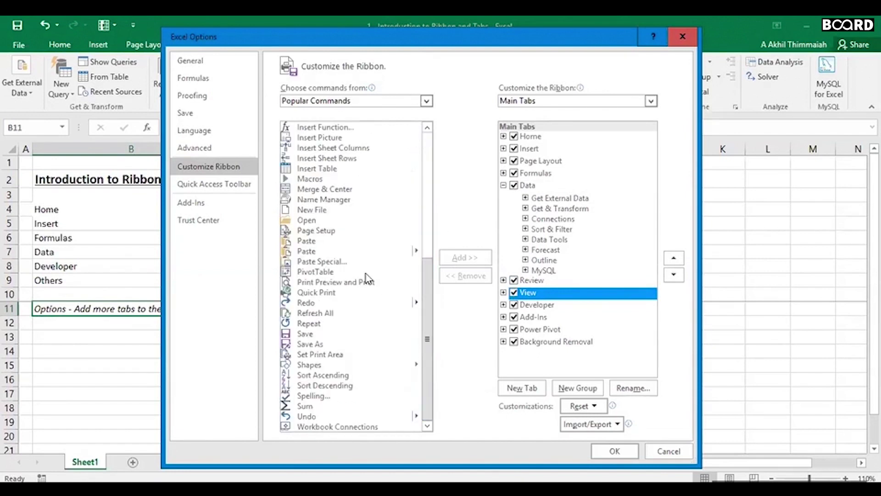
left_click(327, 200)
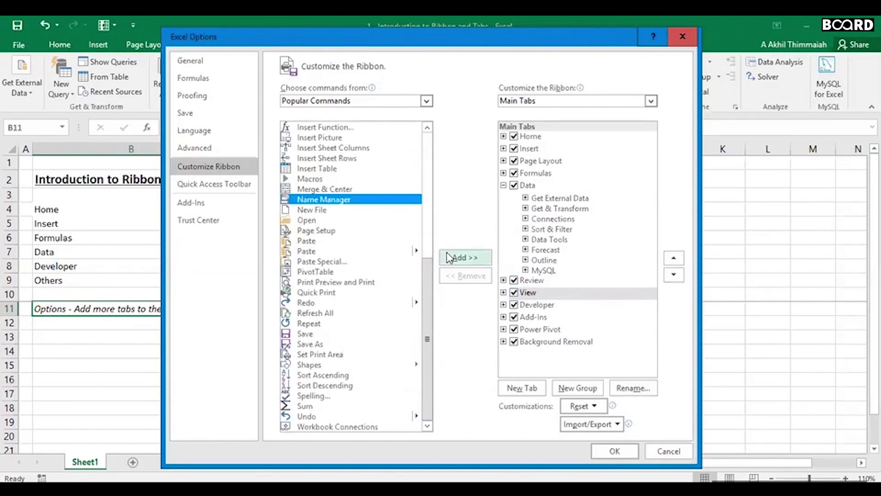
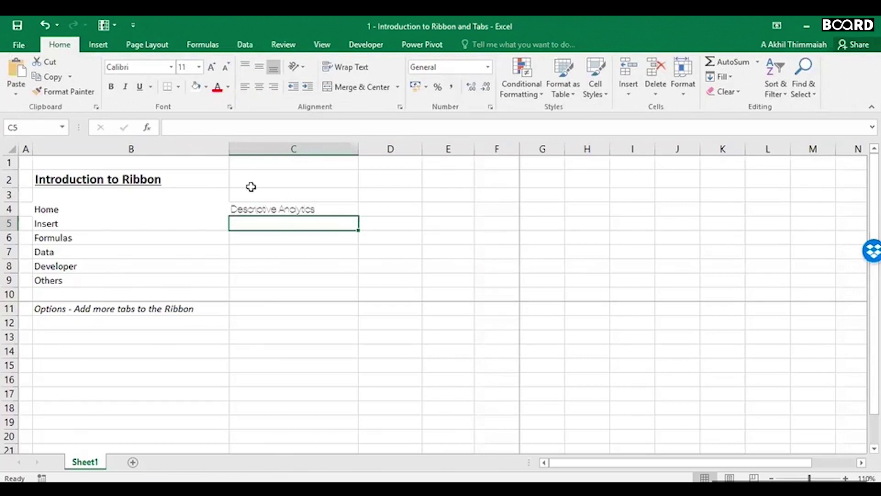
Set the font of the "Descriptive Analytics" heading in cell C4 to Calibri
left_click(257, 207)
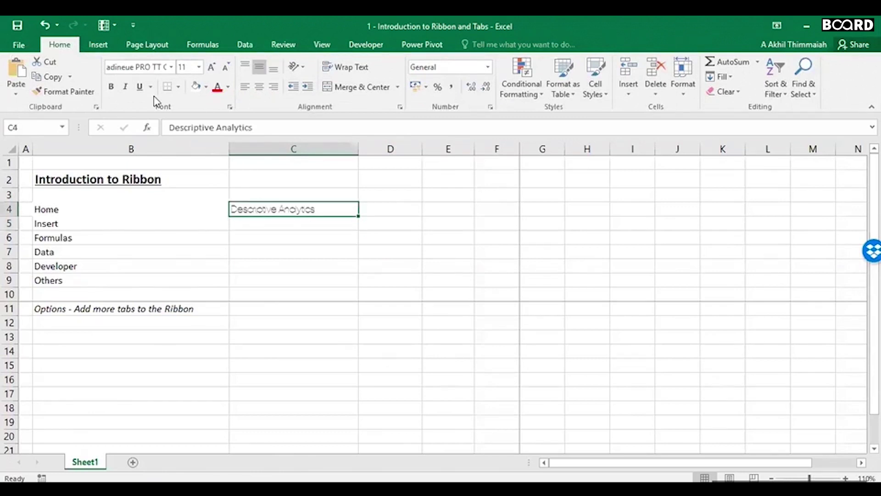
left_click(170, 67)
left_click(403, 211)
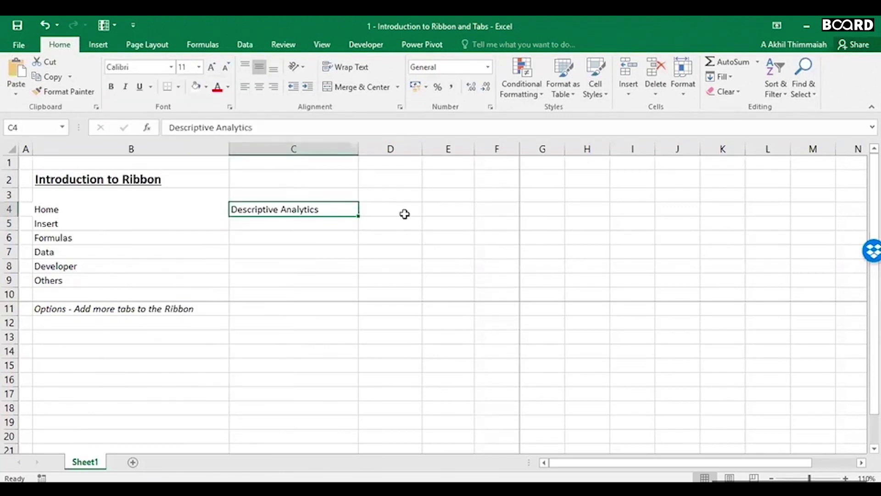
Enter the heading "Inquisitive Analytics" in cell D4 and set its font to Calibri
left_click(393, 210)
type("Inqu")
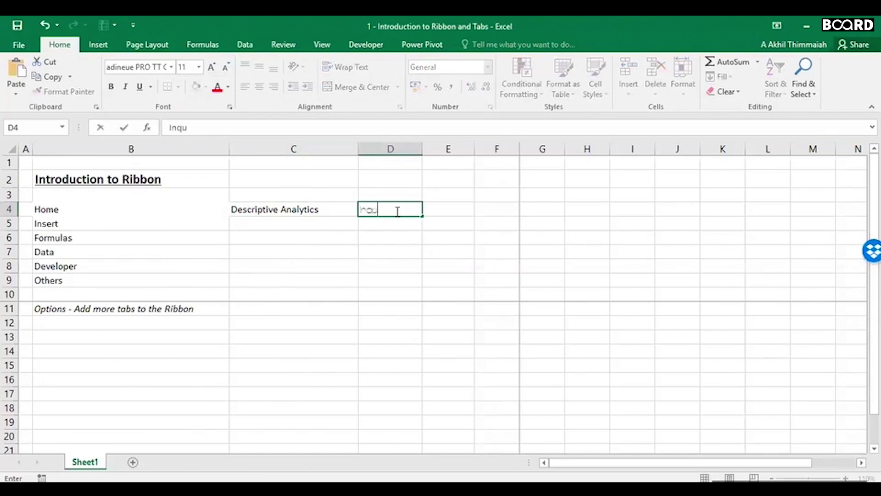
type("isitive Analytics")
key("ctrl+Return")
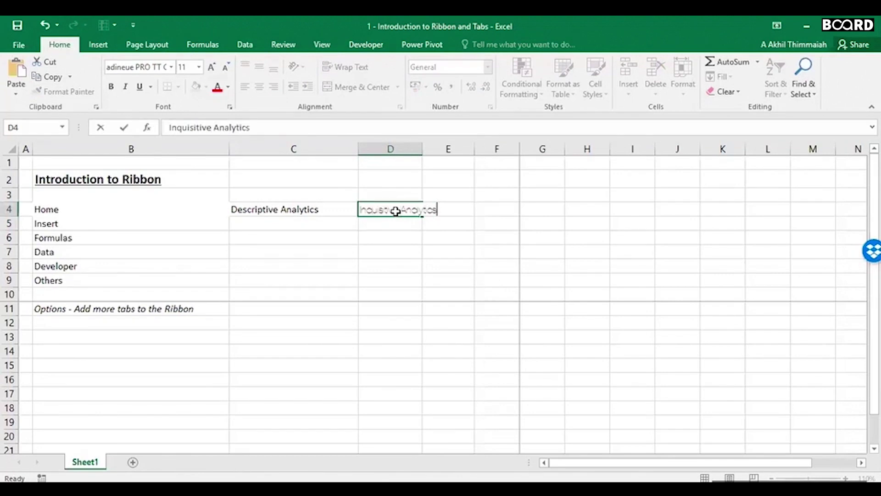
left_click(170, 68)
left_click(149, 116)
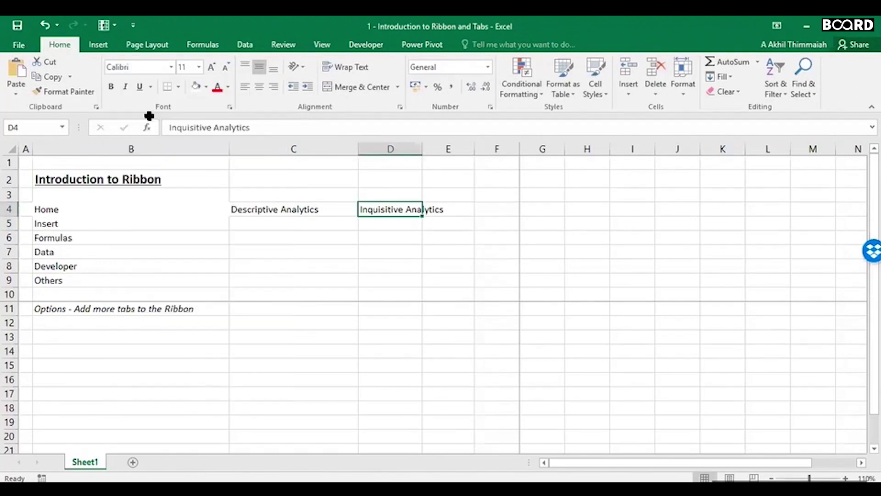
Enter the question "What is the sale this week?" in cell C5 under the Descriptive Analytics heading
left_click(305, 191)
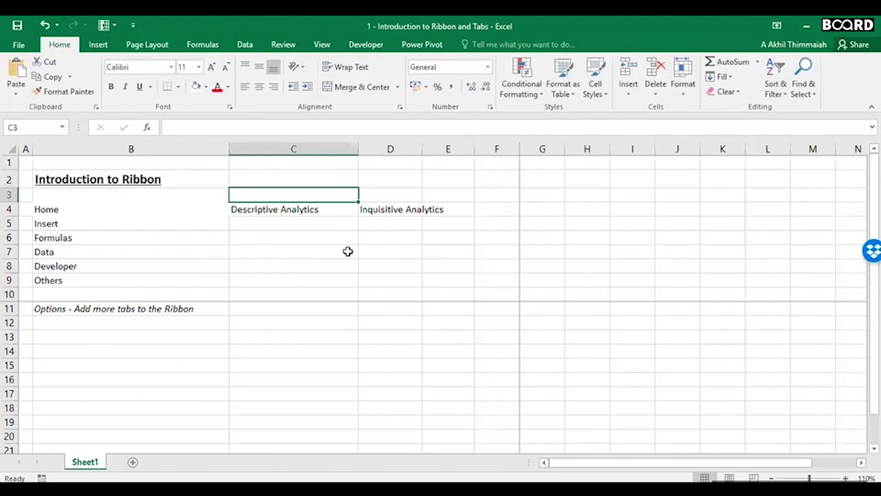
key("Down")
key("Down")
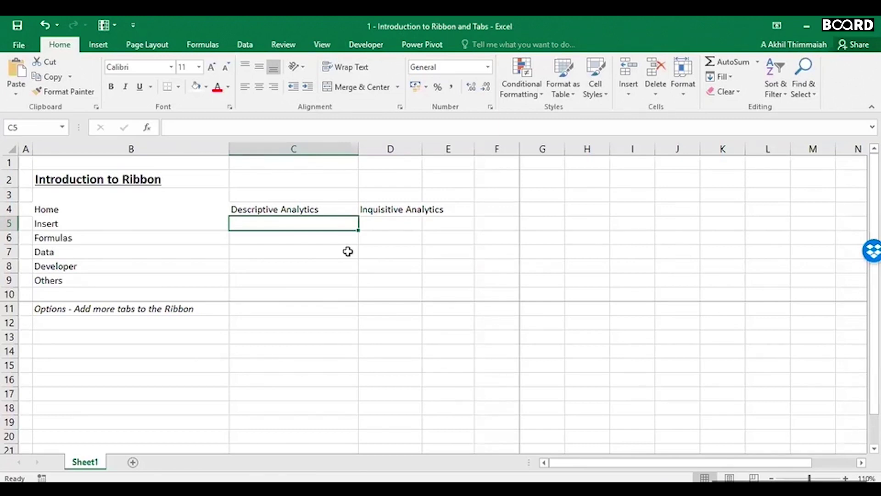
key("Up")
key("Down")
type("What")
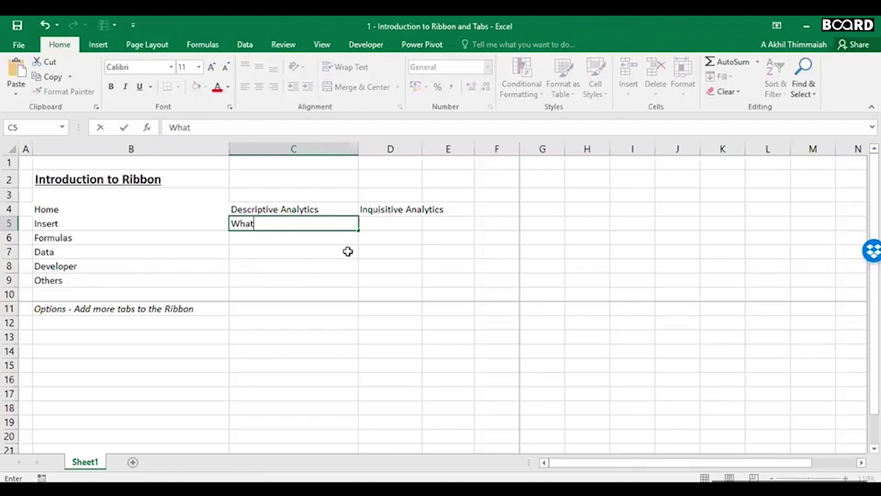
type(" is the sale this week?")
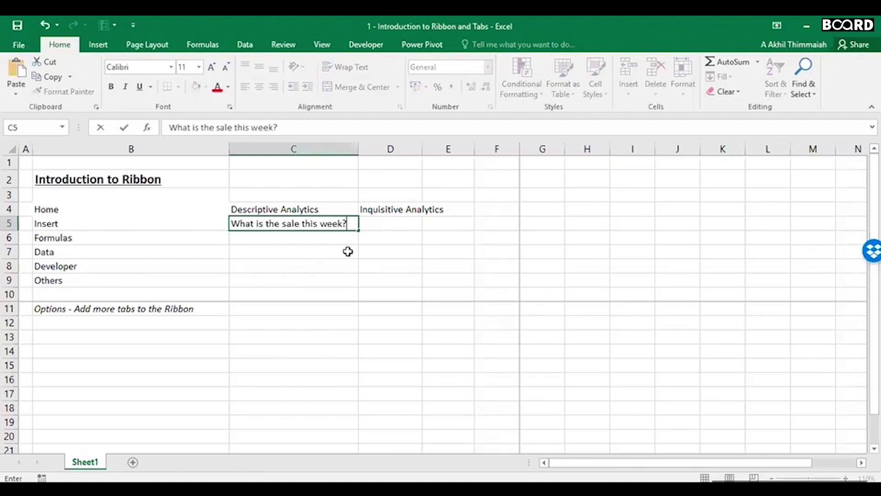
key("Return")
Enter the question "Which products sold the most this week?" in cell C6
type("Which products s")
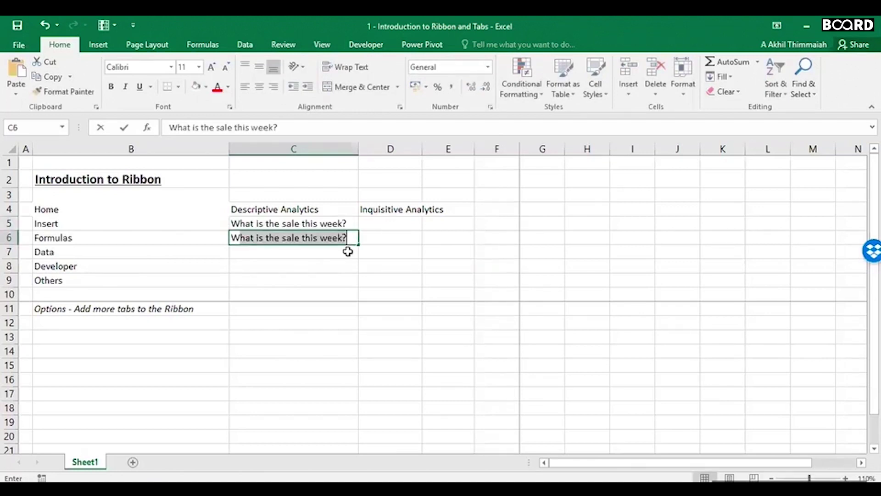
type("ol")
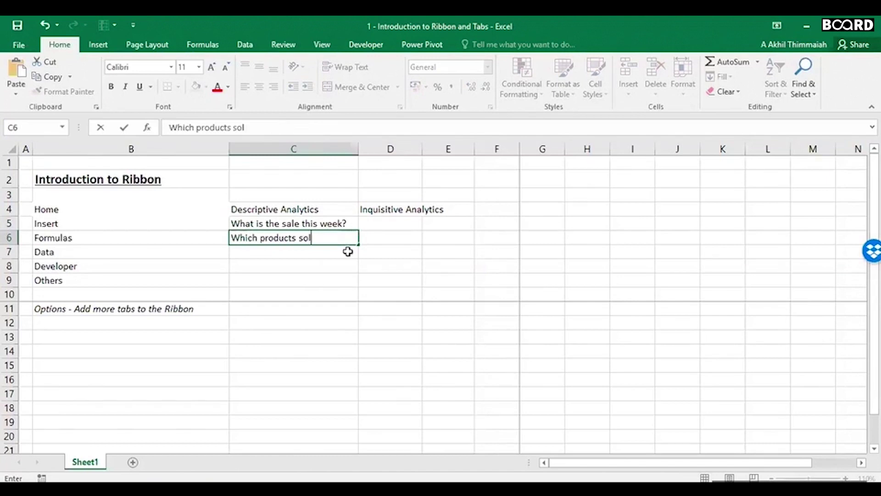
type("d the most this week?")
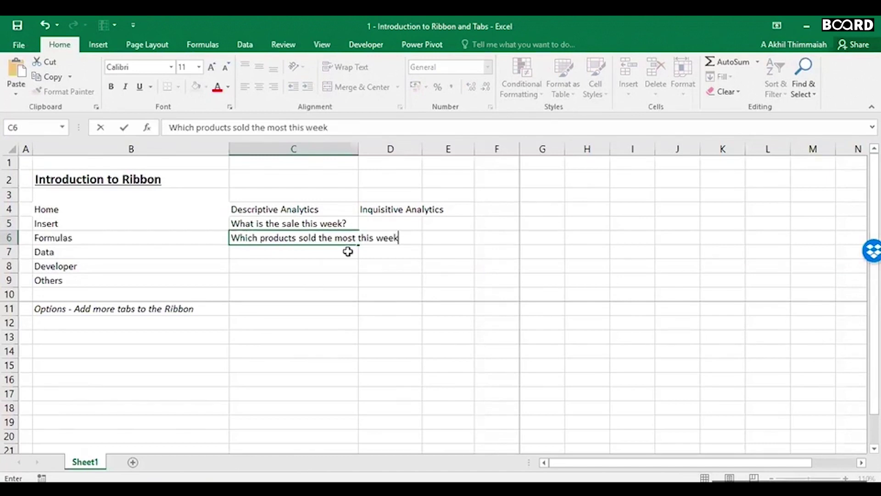
key("Return")
Enter the question "Which day of the week was the highest sales?" in cell C7
type("Which day of th")
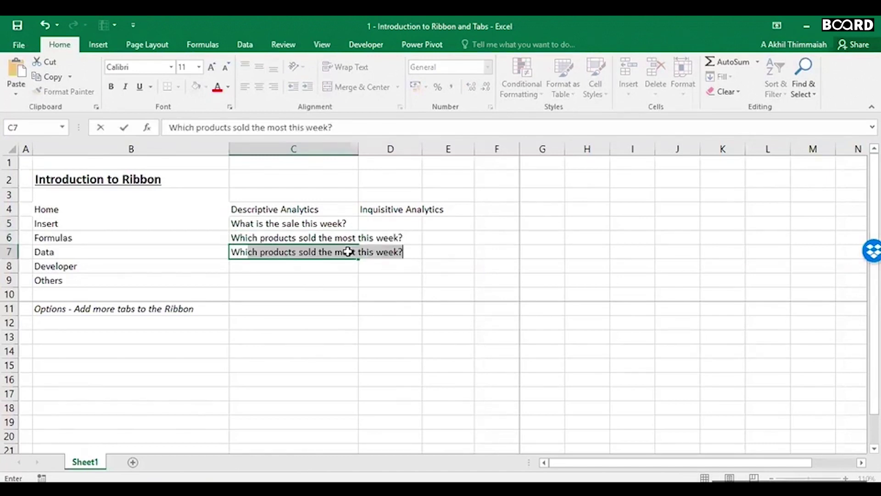
type("e we")
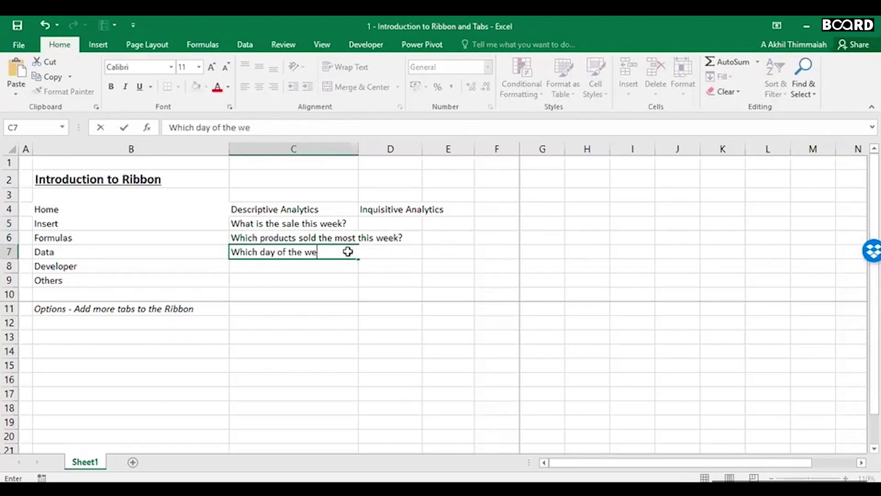
type("ek was the highest sales?")
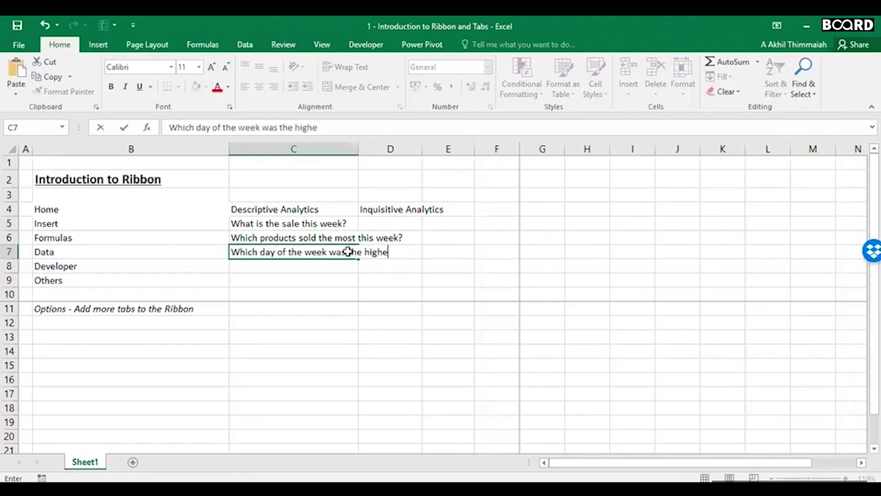
key("Return")
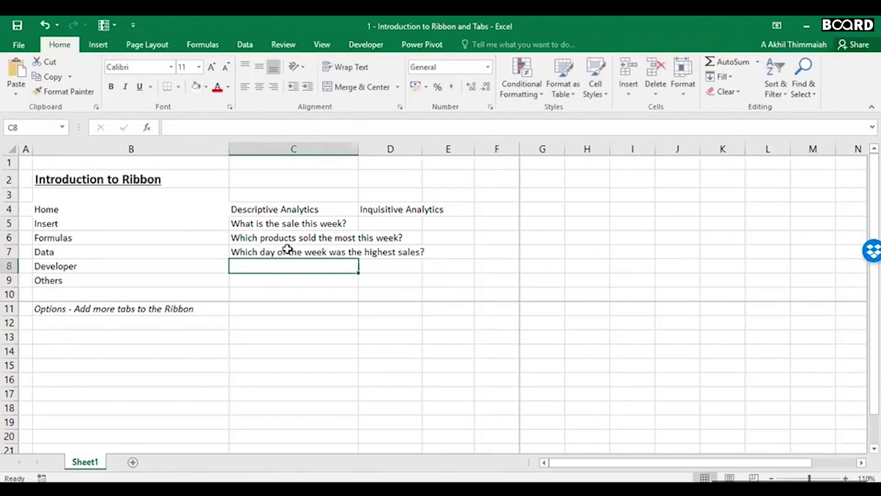
Enter "What of the business? What is happening?" in cell C3 above the Descriptive Analytics heading
left_click(259, 223)
key("Down")
key("Down")
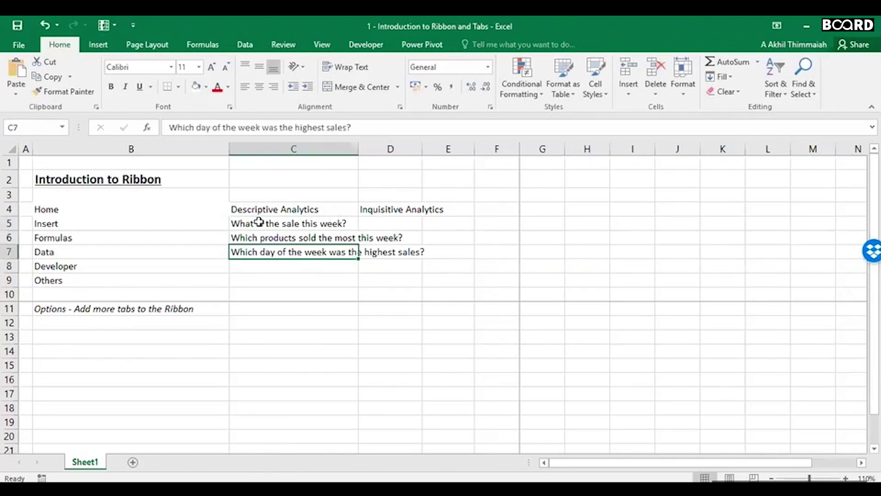
key("Up")
key("Up")
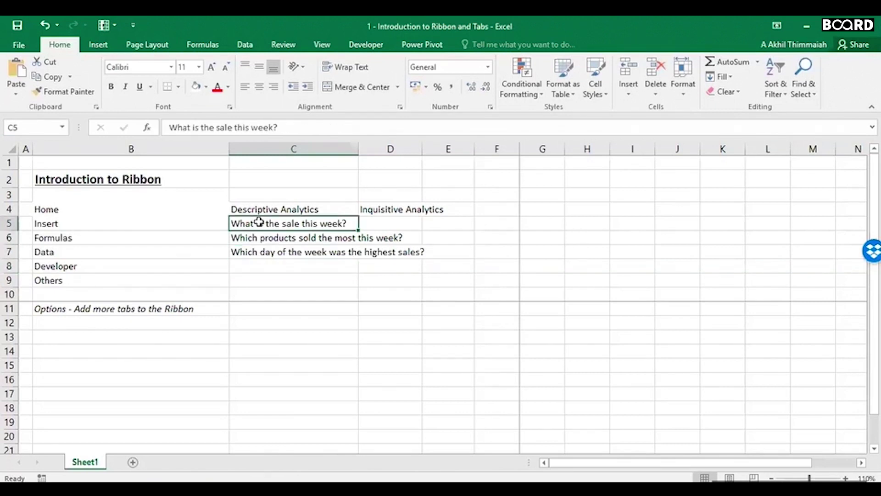
key("Up")
key("Up")
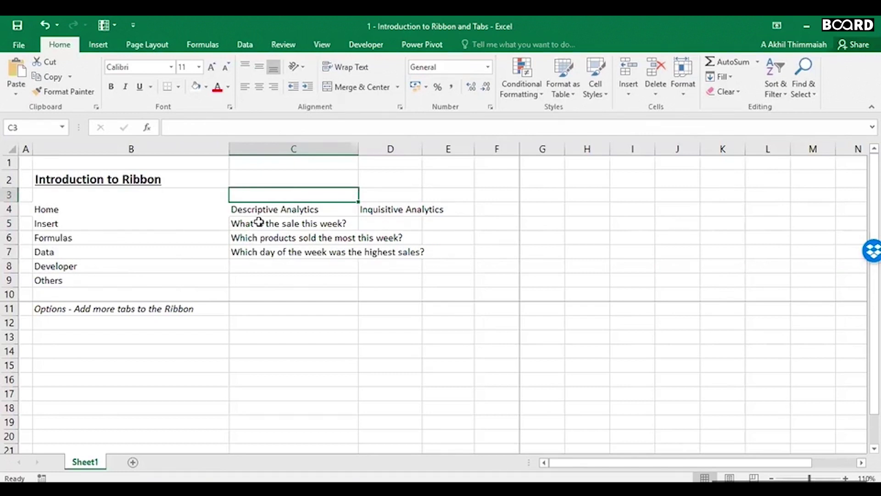
type("What of th")
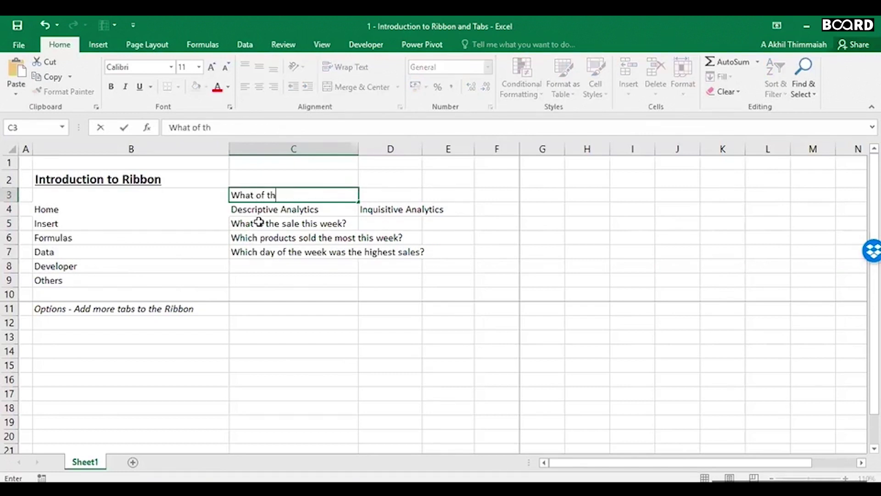
type("e business? Wh")
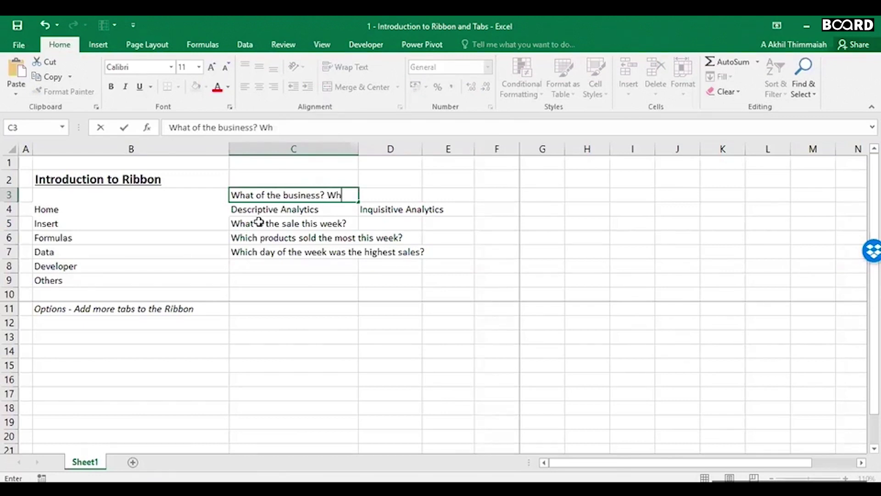
type("at is happening?")
key("Return")
AutoFit the width of column C to its text
key("Up")
key("Right")
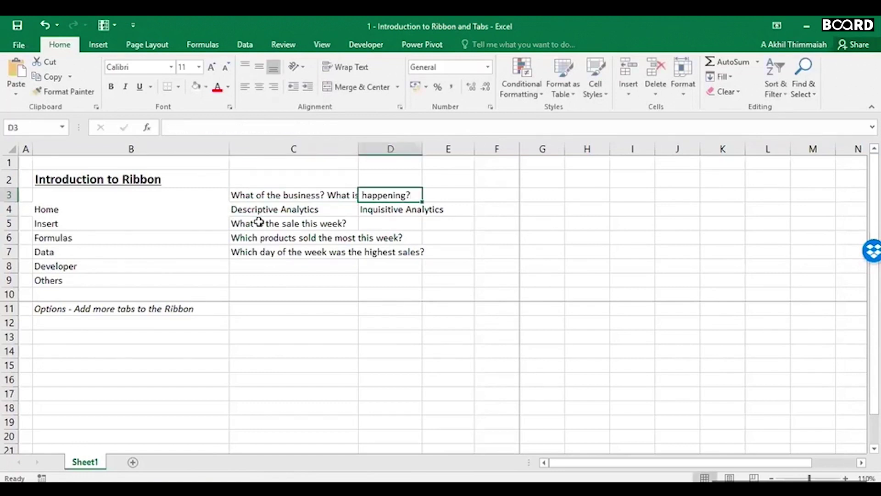
key("Down")
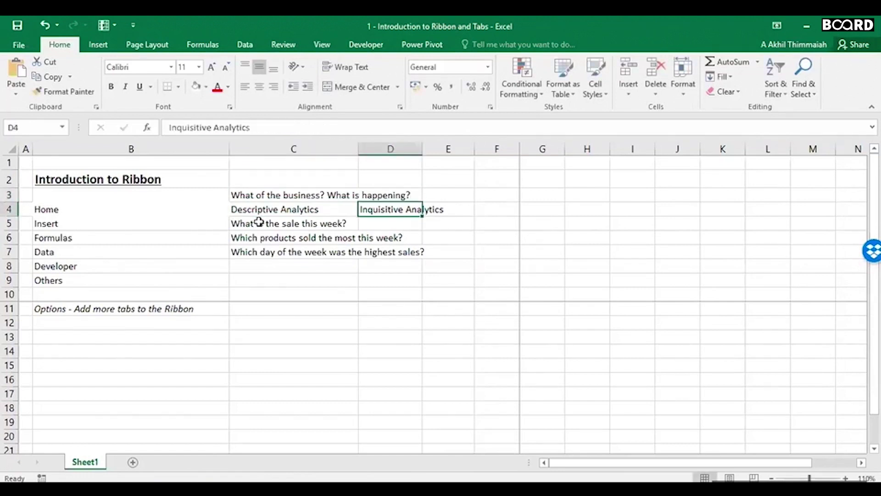
key("Left")
key("Up")
key("alt+h")
key("o")
key("i")
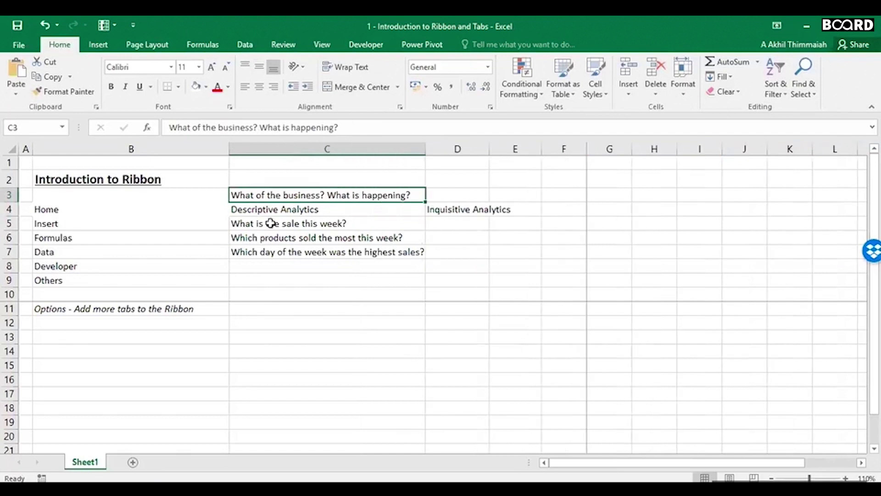
Insert a sheet row above the highest-sales-day question and enter "Mens shirt" in cell C7 of the new row
left_click(324, 237)
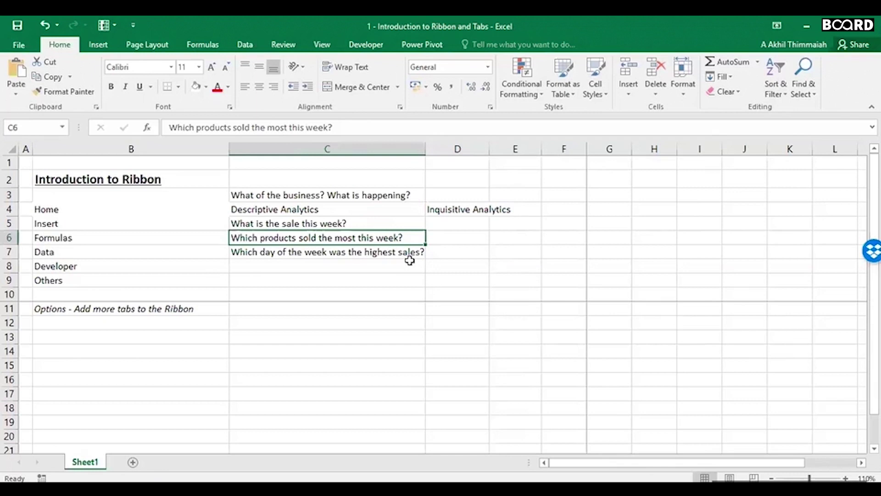
key("Down")
key("alt+h")
key("i")
key("r")
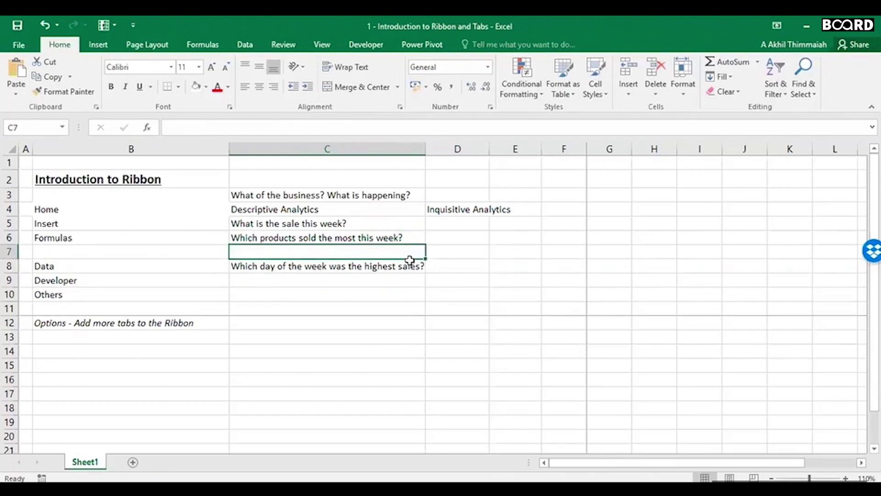
type("Mens shirt")
key("Tab")
Enter "Why was mens shirt the most selling product? Campaigns, Catalogues, Festival" in cell D6
key("Up")
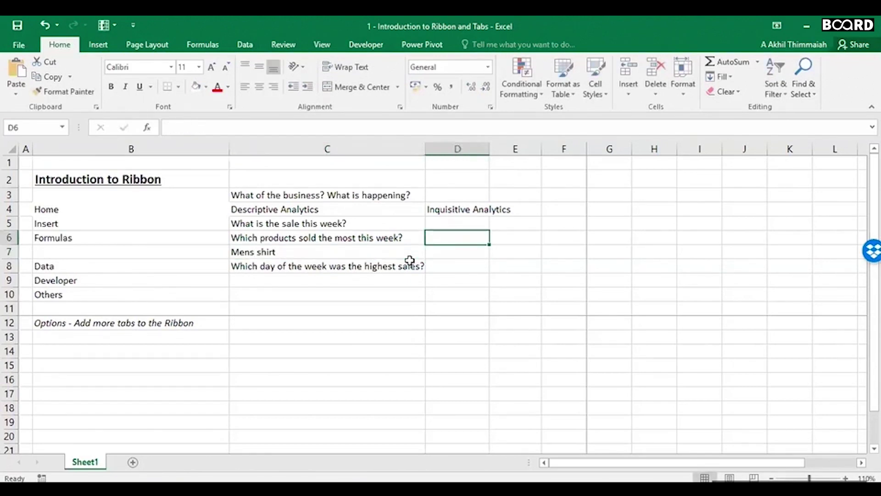
type("Why was mens shirt the most ses")
key("BackSpace")
type("lling product?")
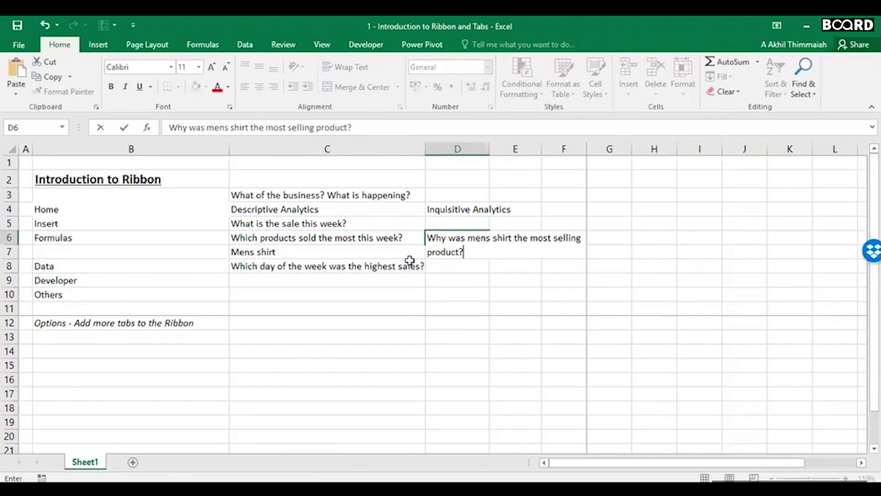
type(" Campaigns,")
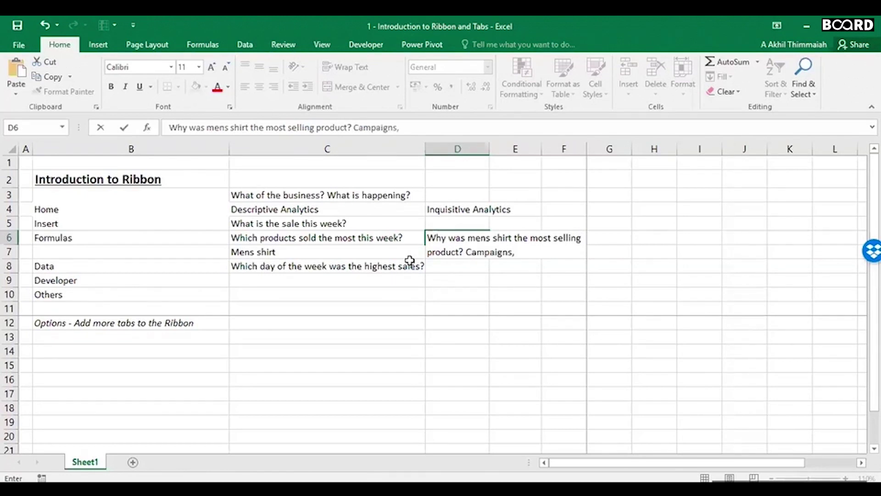
type(" Catalogues, ")
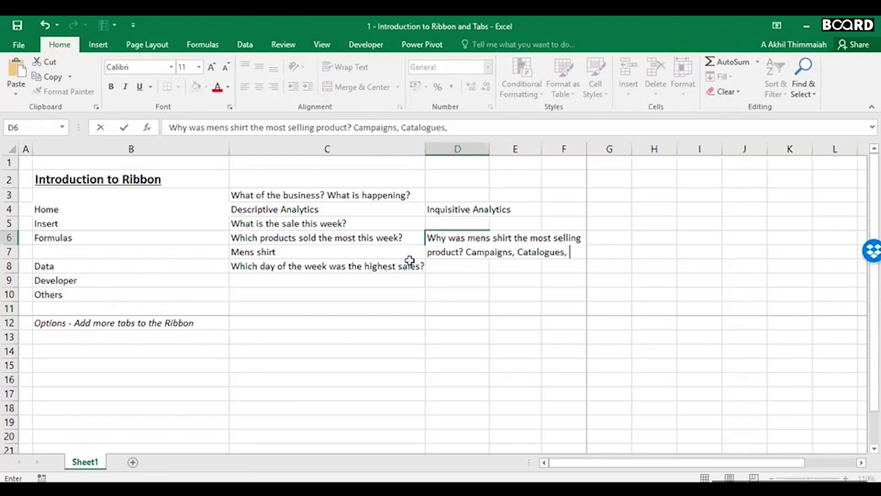
type("Festival")
key("Return")
key("Up")
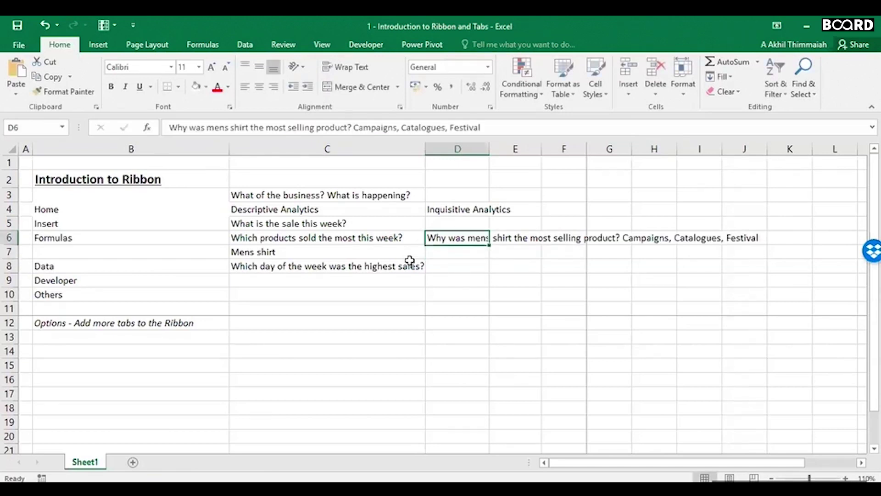
Enter the heading "Predictive Analytics" in cell E4, beside the Inquisitive Analytics heading
left_click(463, 207)
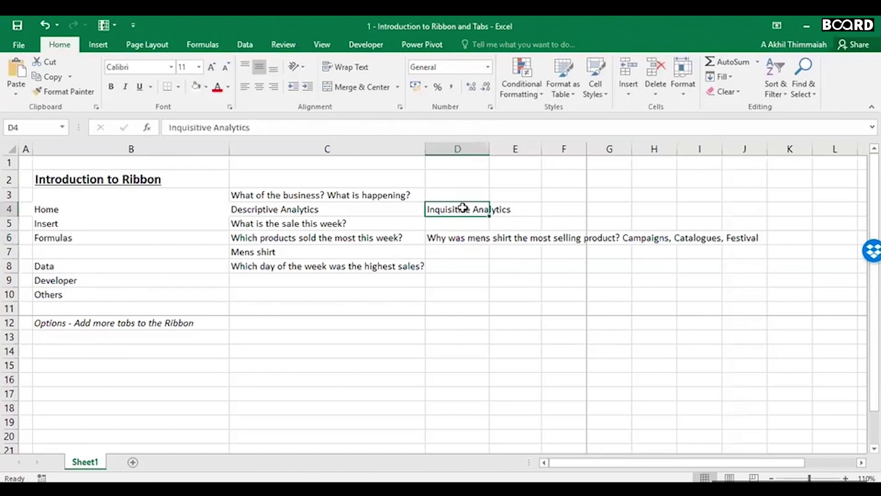
left_click(456, 236)
key("Down")
key("Up")
key("Up")
key("Up")
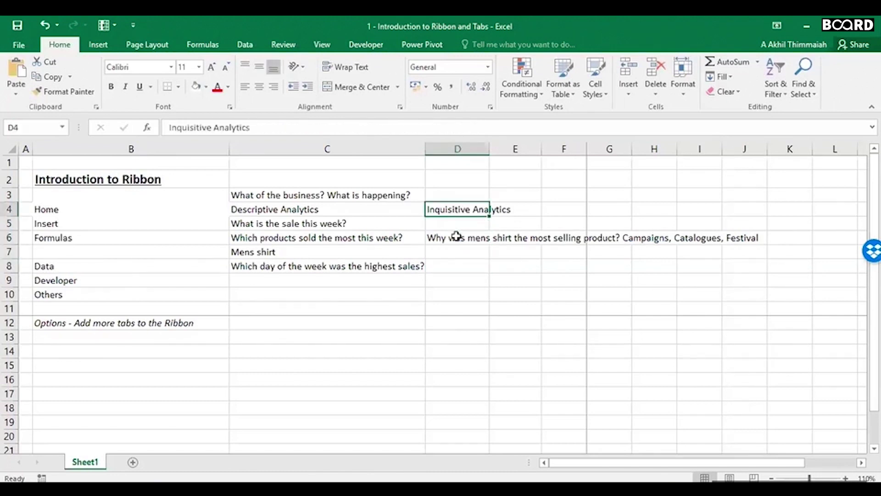
key("Right")
type("Predicti")
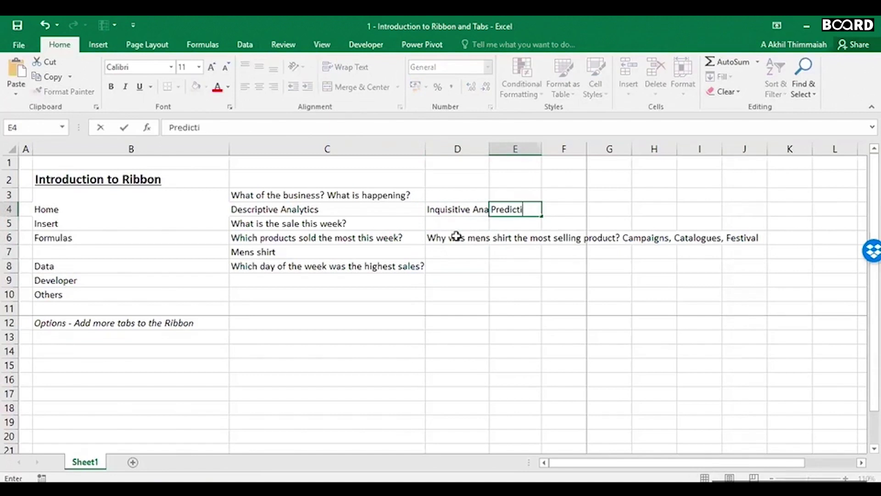
type("ve Analytics")
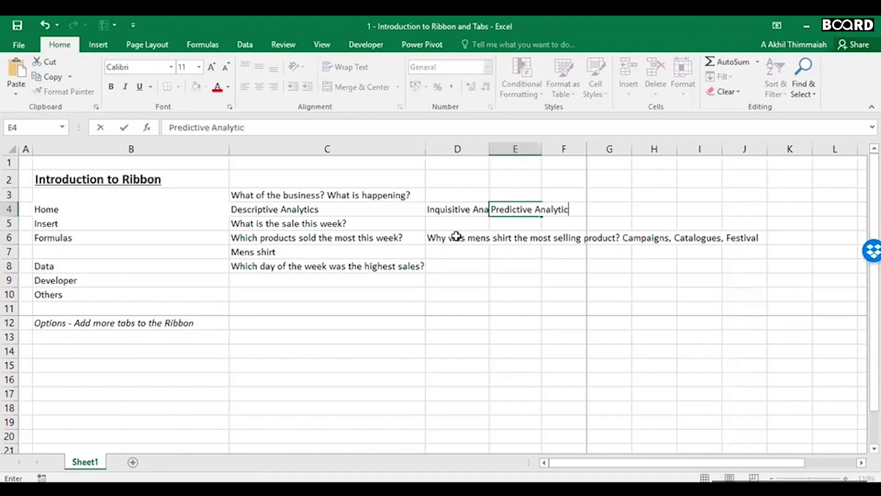
key("Return")
AutoFit column E to the Predictive Analytics heading and column D to the mens shirt question
key("Up")
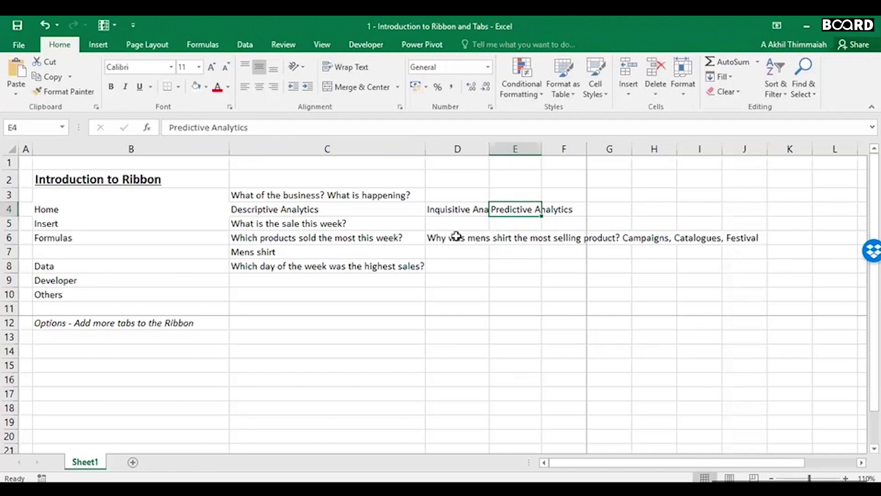
key("alt+h")
key("o")
key("i")
left_click(457, 236)
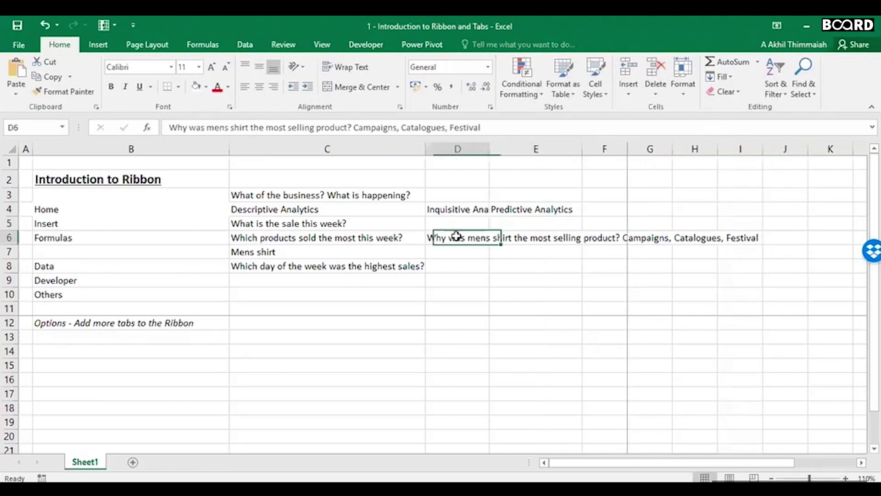
key("alt+h")
key("o")
key("i")
Enter "What will be the sales of mens shirt next week?" in cell E6 under the Predictive Analytics heading
key("Right")
key("Right")
key("Right")
key("Right")
key("Right")
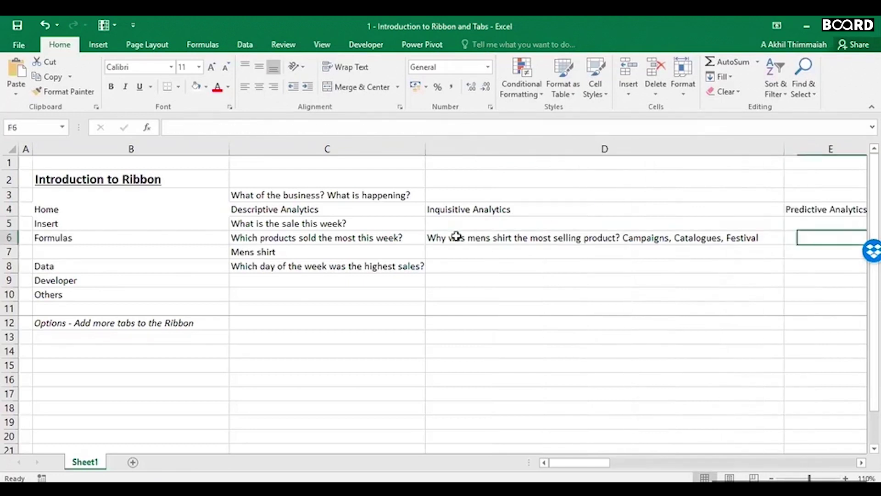
left_click(862, 462)
left_click(809, 244)
type("What will be")
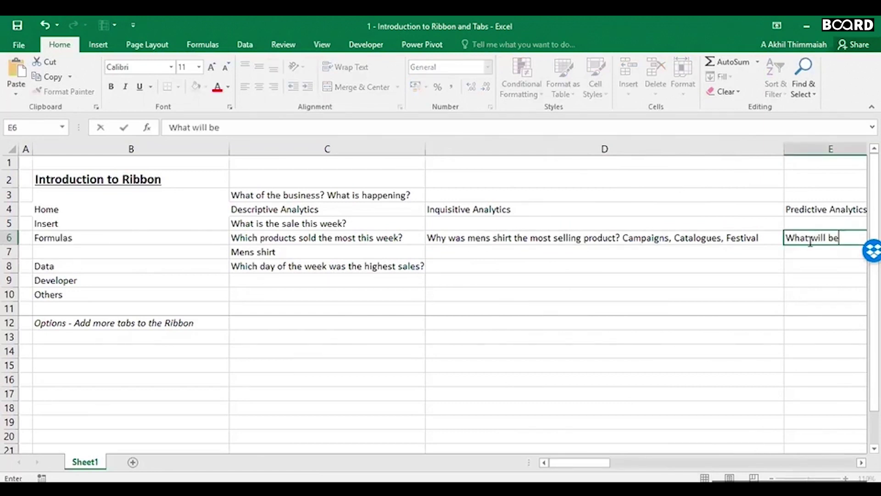
type(" the sales of m")
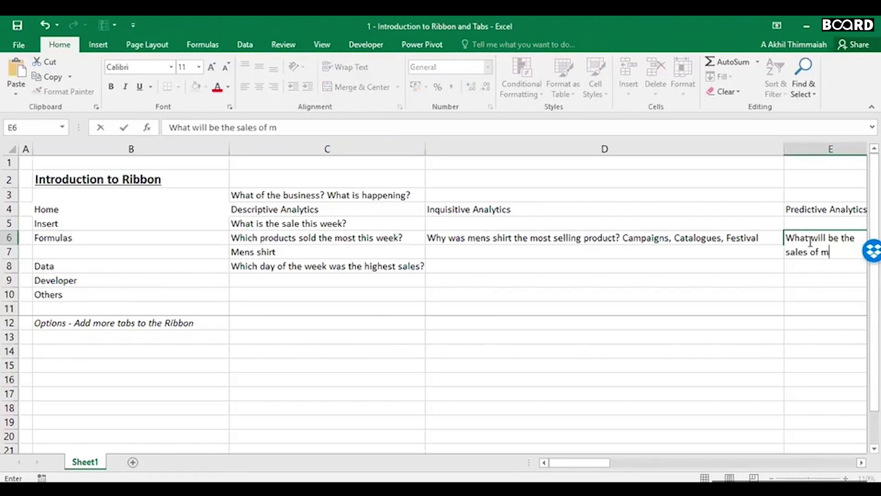
type("ens shirt next week?")
key("Return")
key("Up")
key("Right")
key("Right")
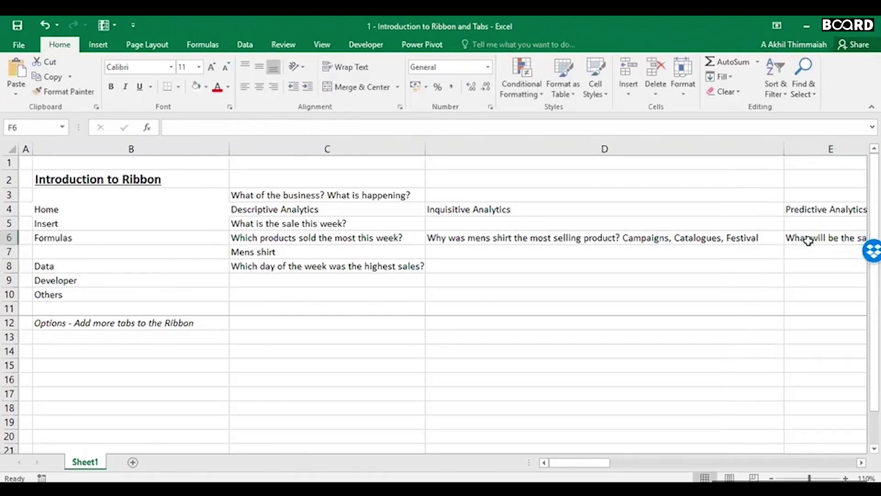